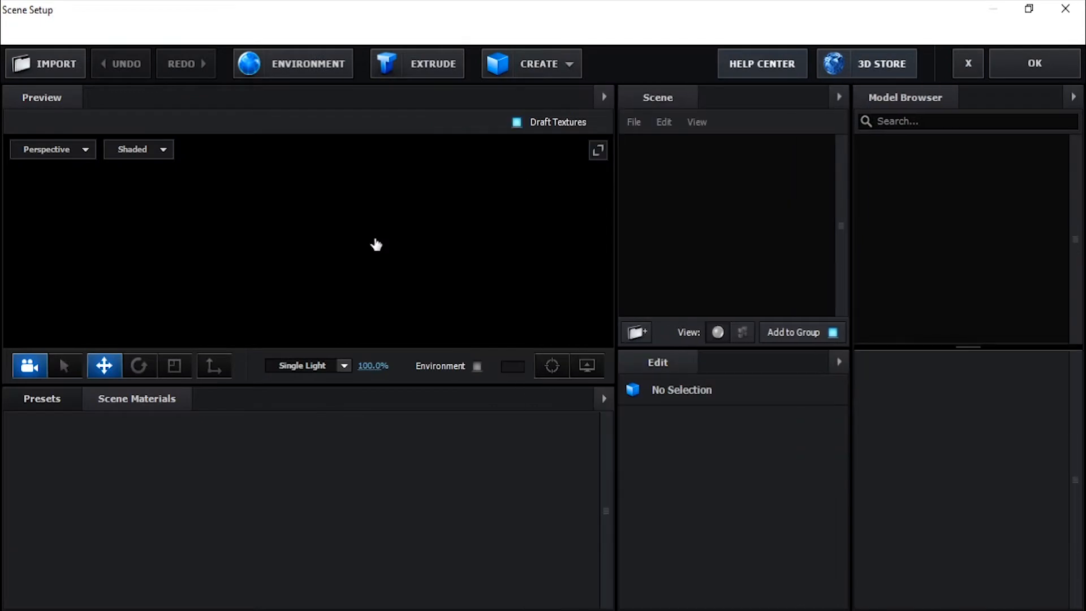
Step: Add the Hinge_12 model from the Motion_Design_2 Hinges collection to the scene
left_click(881, 164)
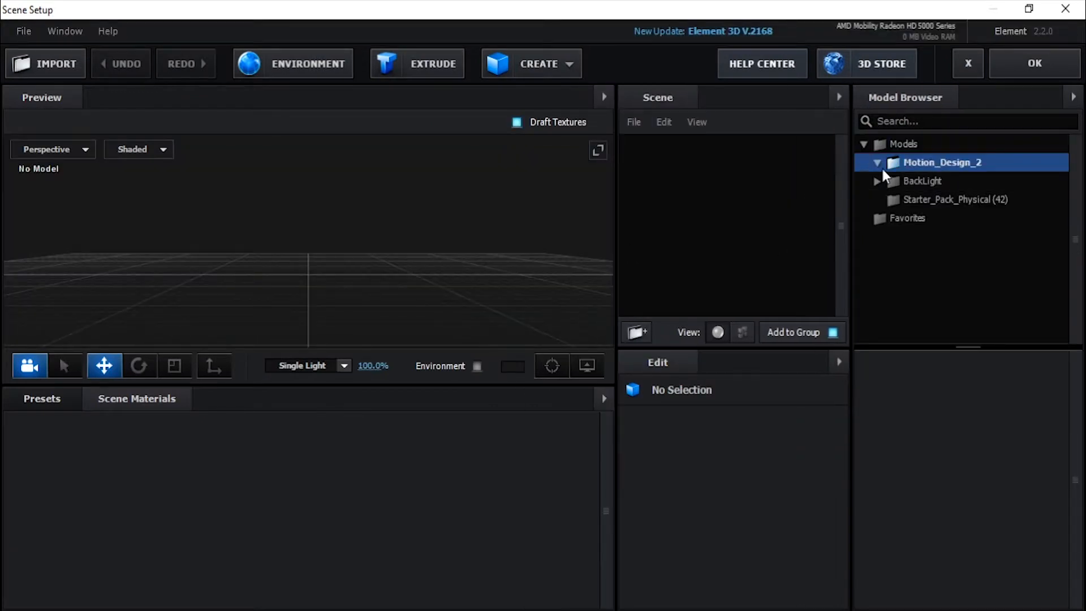
scroll(932, 276, "down", 2)
scroll(934, 283, "down", 2)
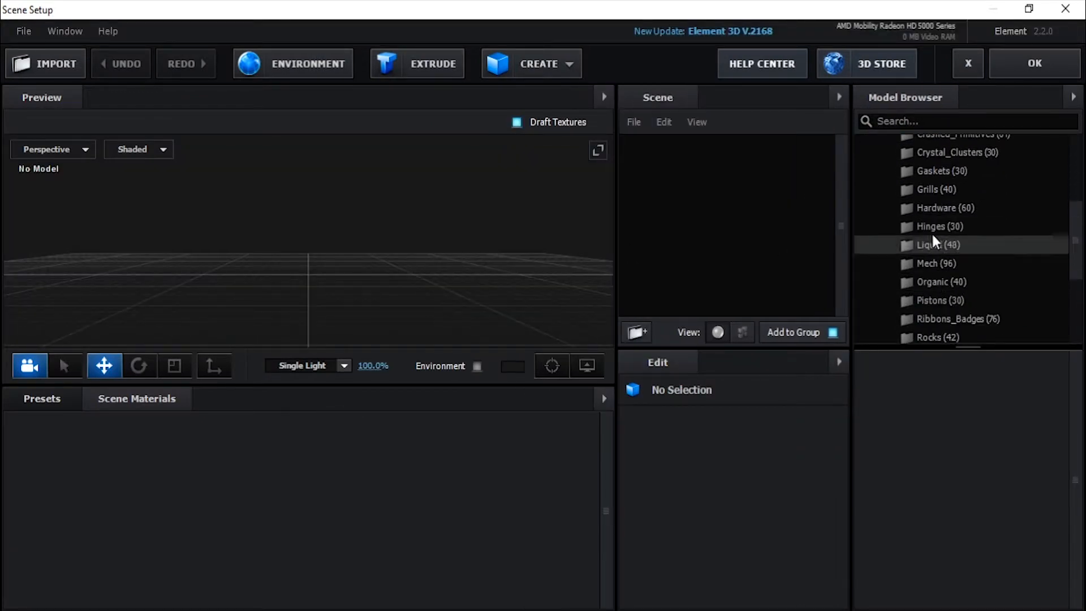
left_click(932, 226)
scroll(936, 471, "down", 5)
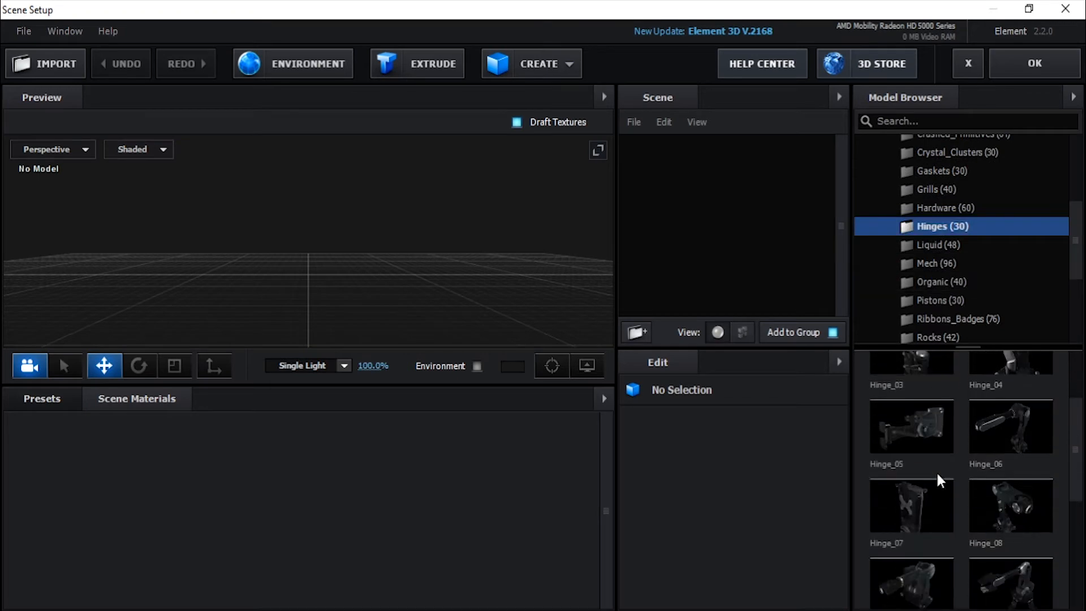
left_click(999, 490)
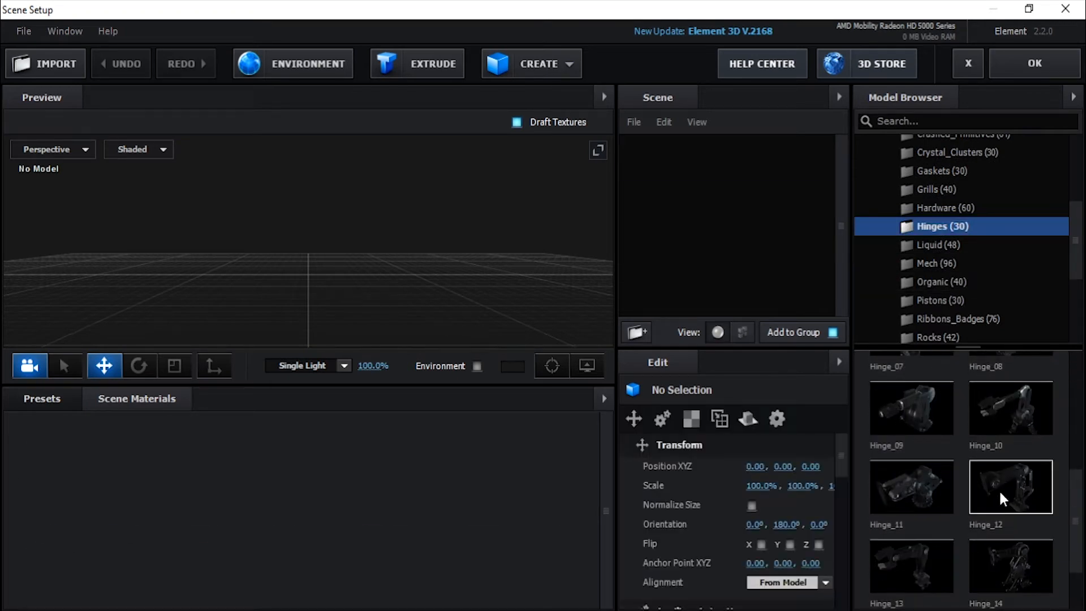
Step: Add the Hinge_04, Hinge_01 and Hinge_11 models to the same group in the scene
scroll(992, 490, "up", 2)
scroll(1023, 457, "up", 5)
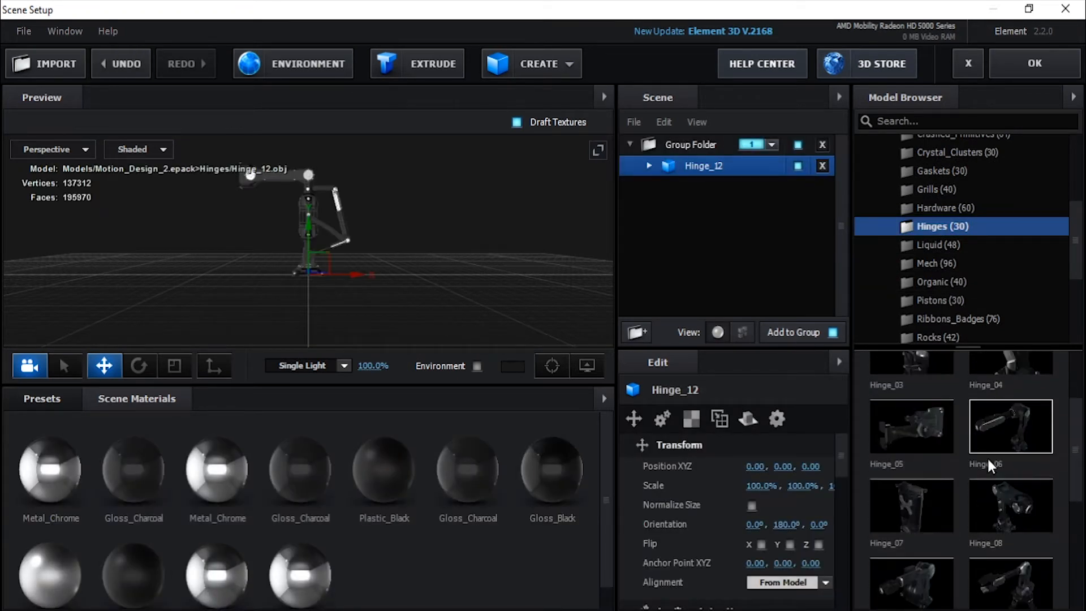
left_click(1002, 461)
left_click(919, 399)
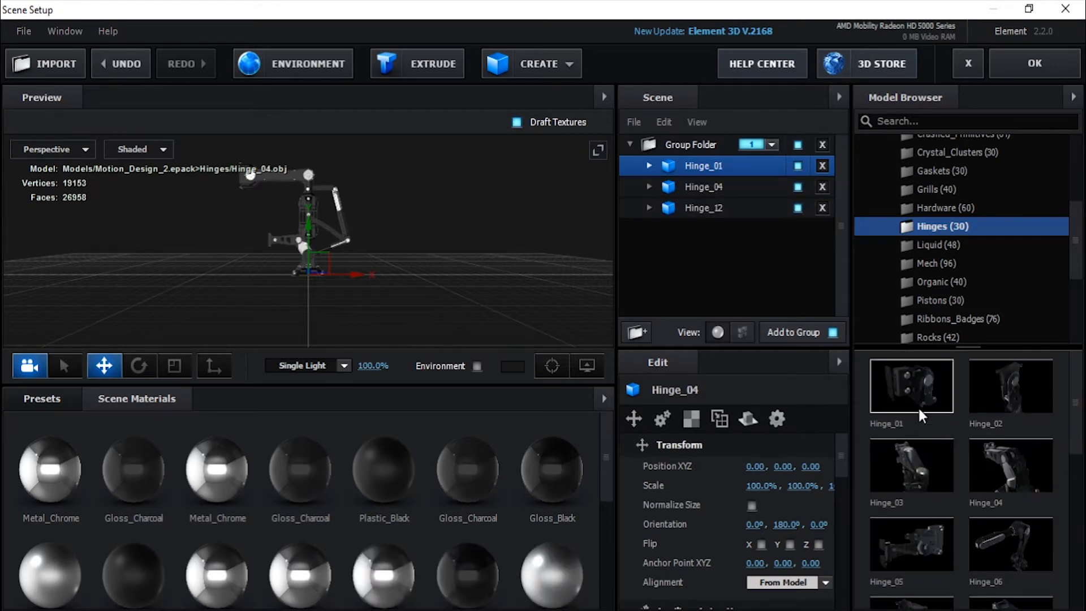
scroll(921, 413, "down", 7)
left_click(919, 417)
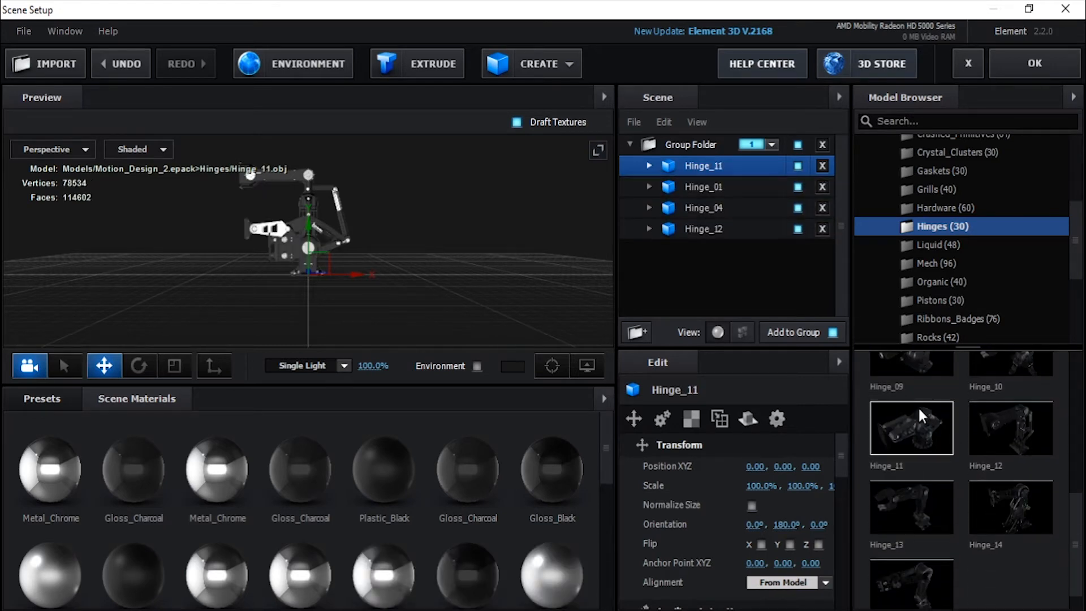
scroll(996, 475, "up", 2)
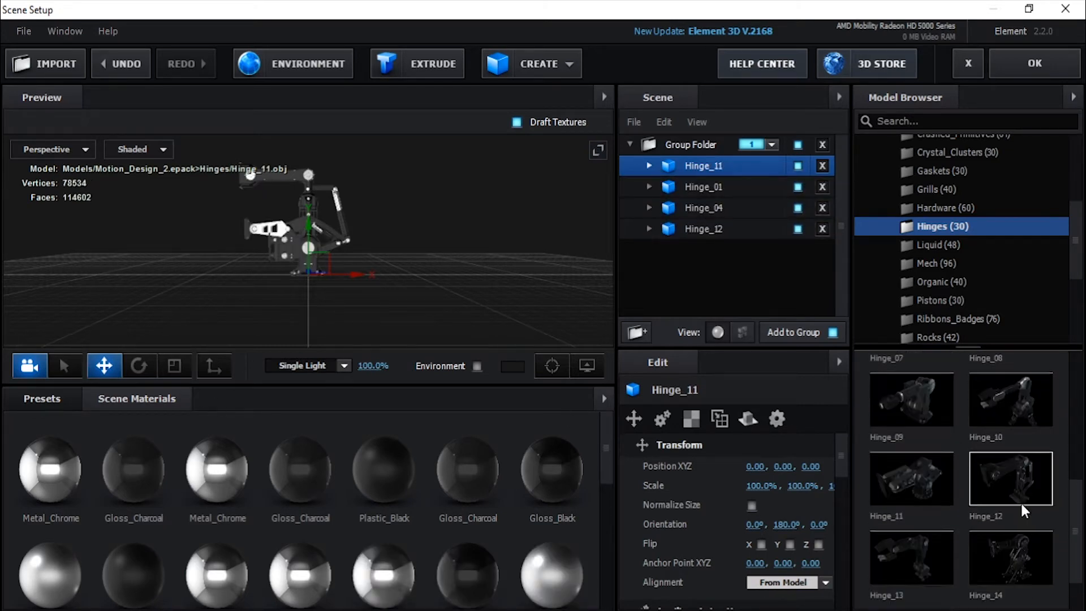
Step: Assign Hinge_12 to auxiliary animation Channel 1
left_click(669, 229)
scroll(824, 476, "down", 5)
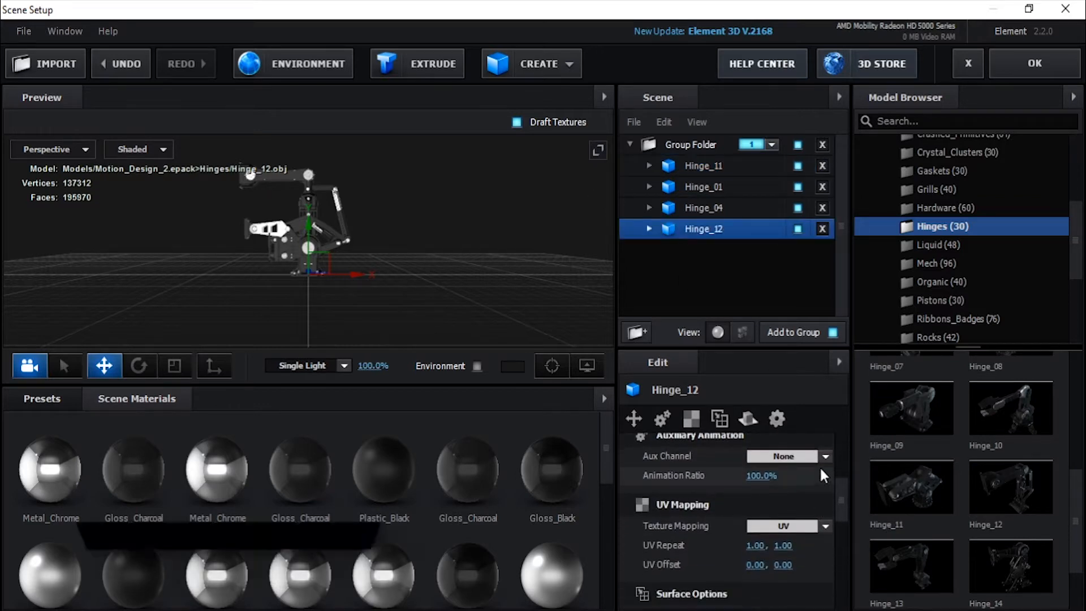
left_click(826, 456)
left_click(817, 271)
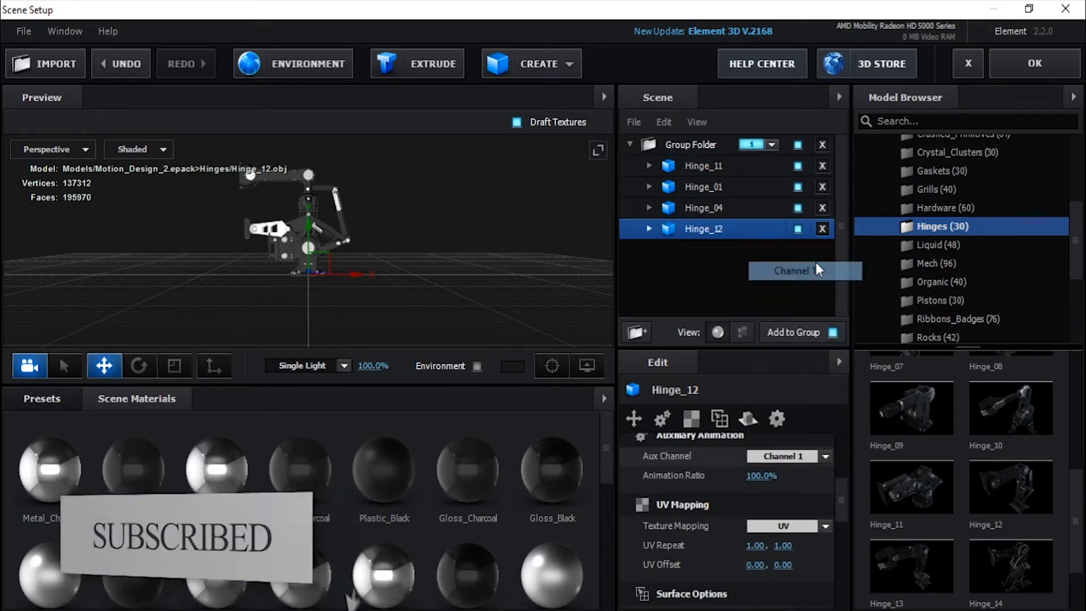
Step: Reposition the overlapping hinges, offsetting Hinge_01 to about 0.45 on Z and Hinge_04 to about -0.13, 0.36, 0.41
left_click(704, 187, "ctrl")
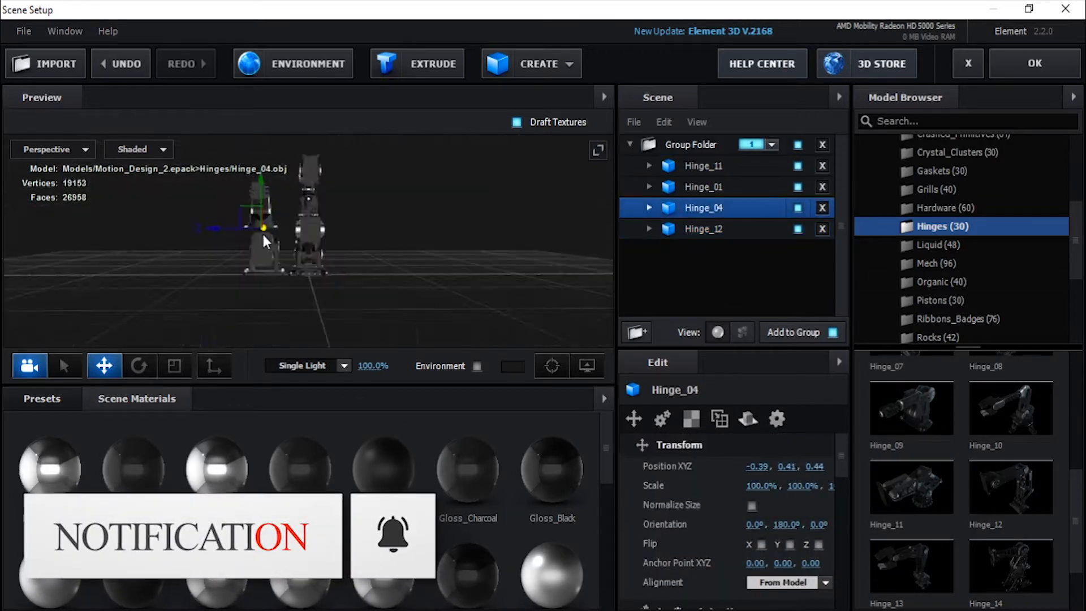
left_click_drag(262, 233, 224, 291)
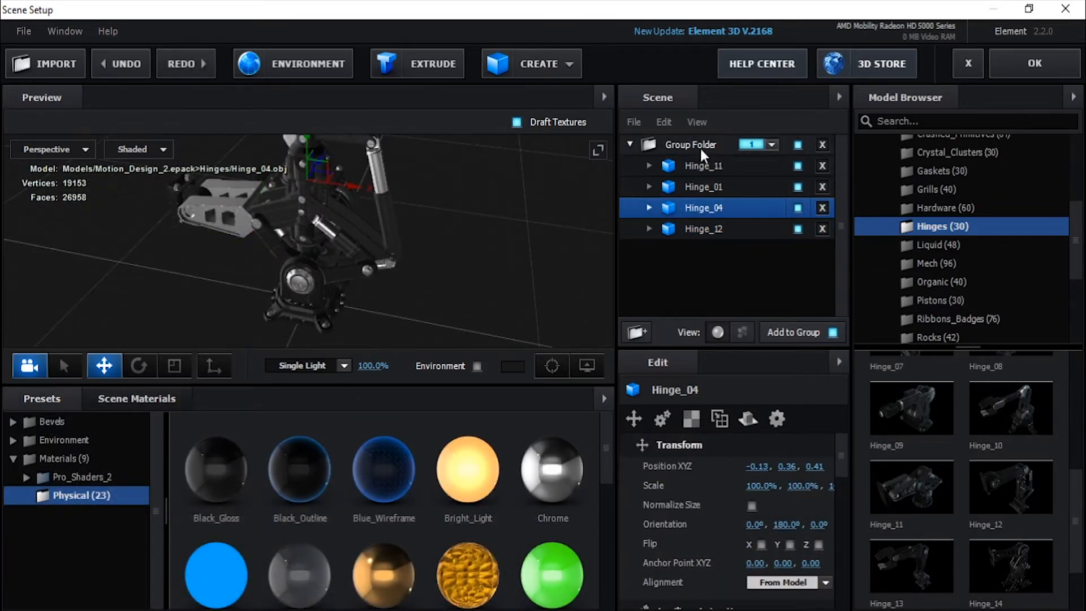
Step: Nest the four hinges in an inner group folder and enable Z-axis group symmetry on the outer folder
left_click(697, 145)
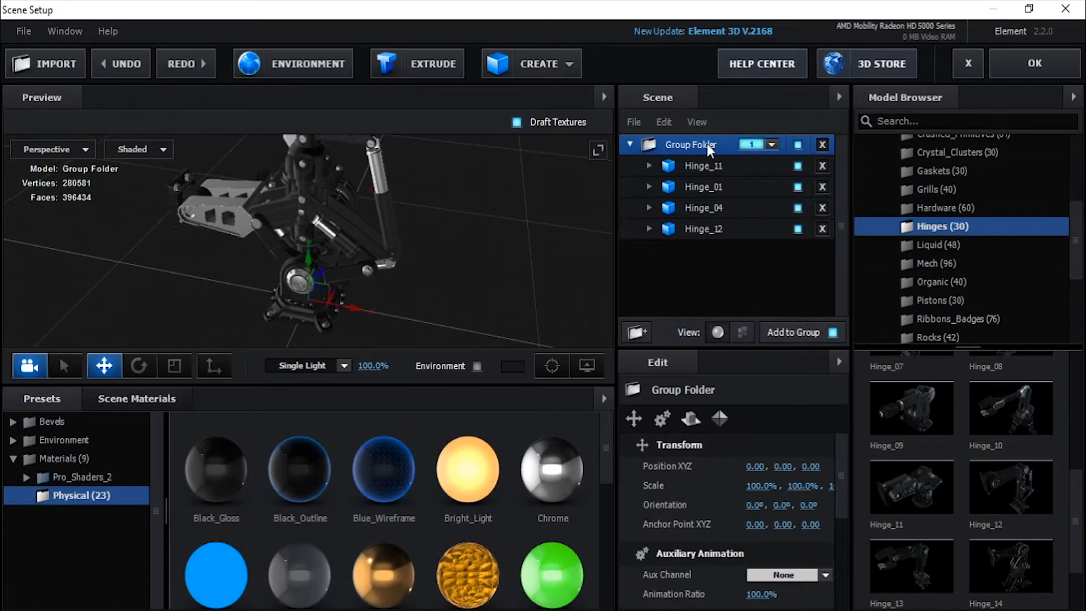
left_click(634, 334)
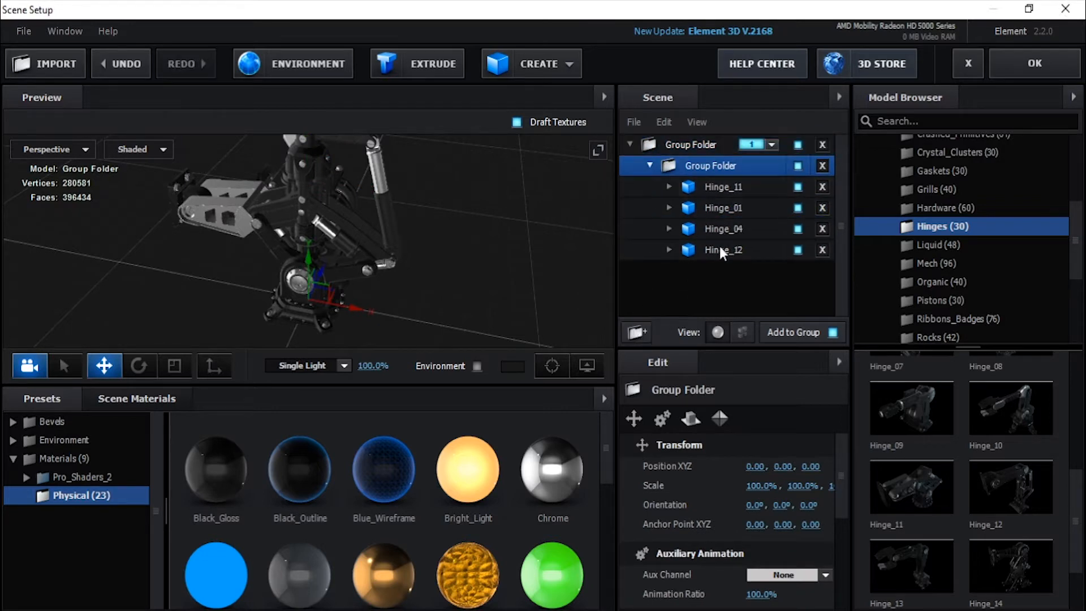
left_click(705, 151)
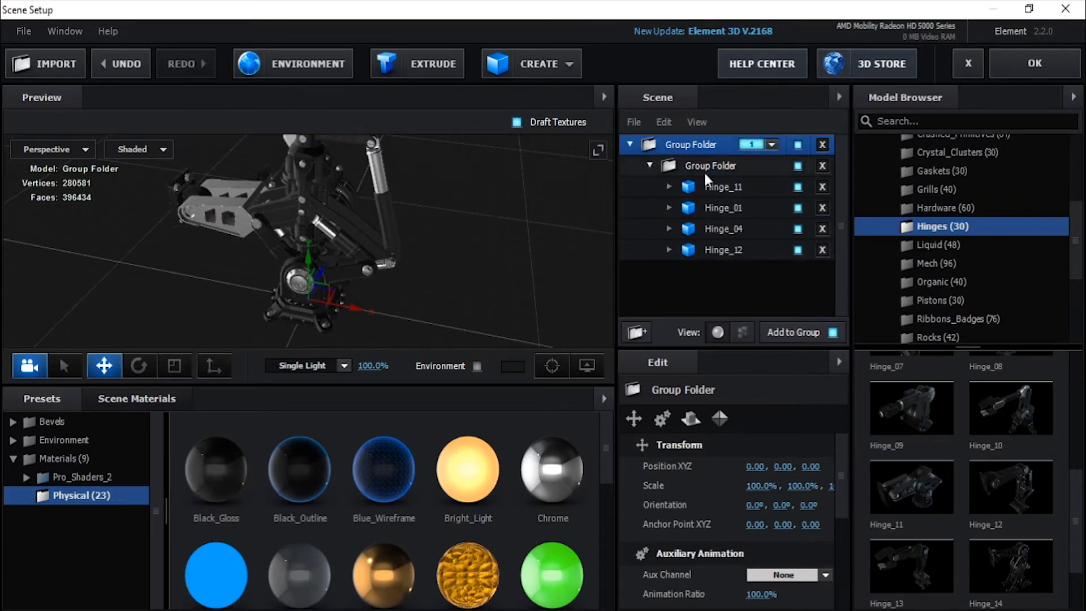
left_click(720, 419)
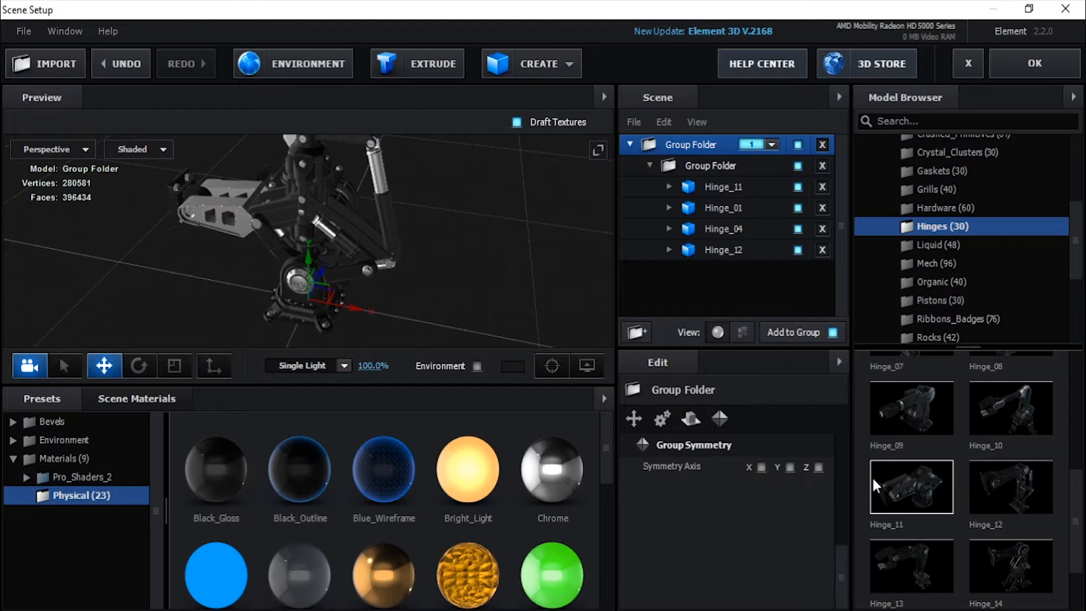
left_click(818, 467)
Step: Move the inner group folder outward along the Z axis to spread the mirrored halves apart
left_click(714, 169)
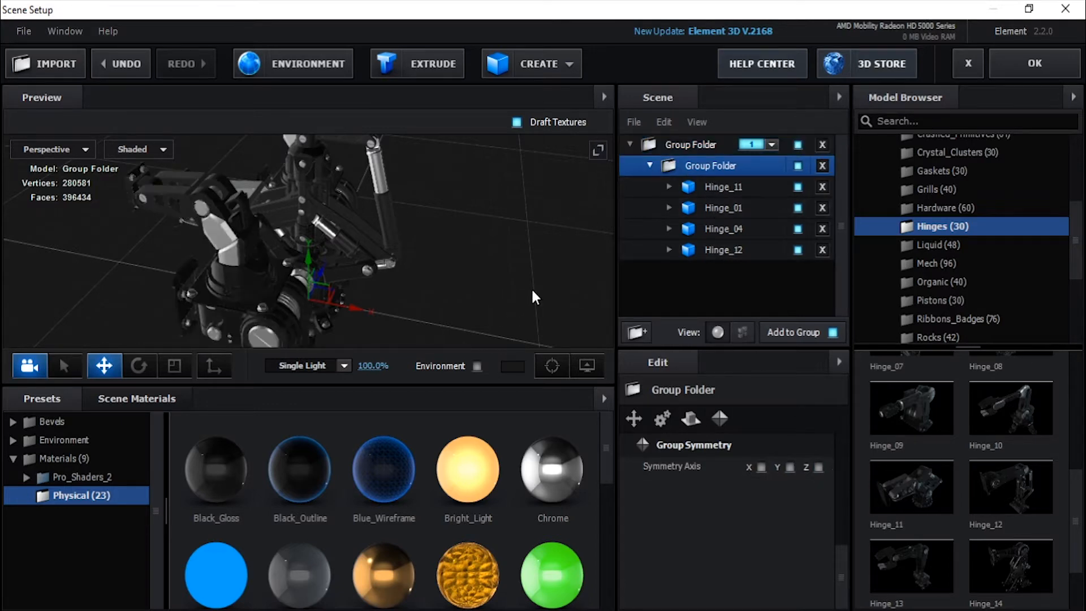
left_click_drag(531, 288, 418, 278)
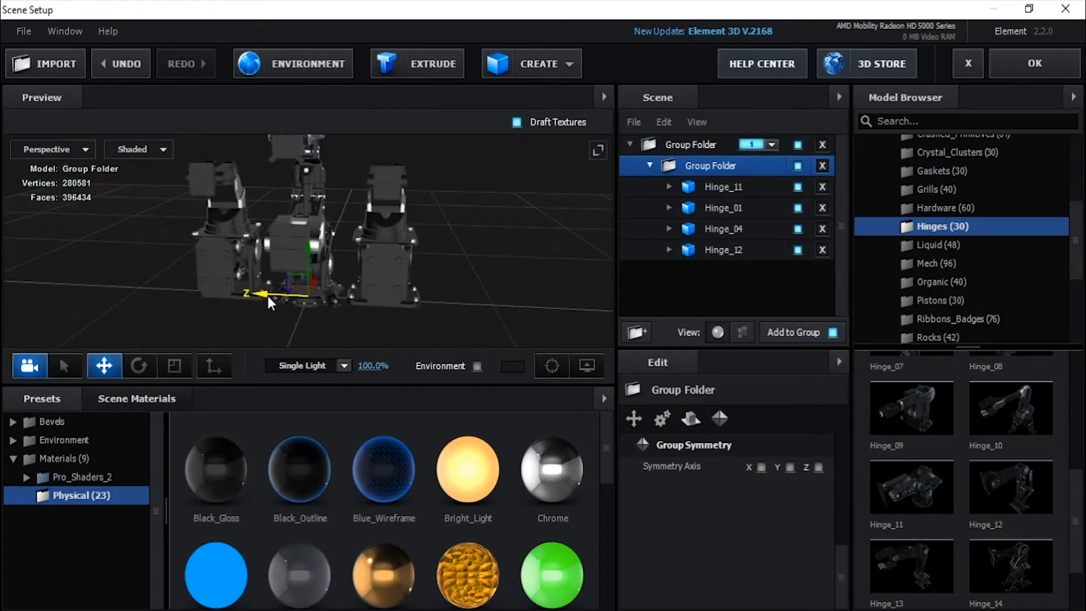
left_click_drag(267, 297, 232, 294)
left_click_drag(333, 327, 233, 334)
Step: Apply Bright_Light, red_glow_glass and Metal_Chrome materials to individual parts of the hinge models
left_click(469, 480)
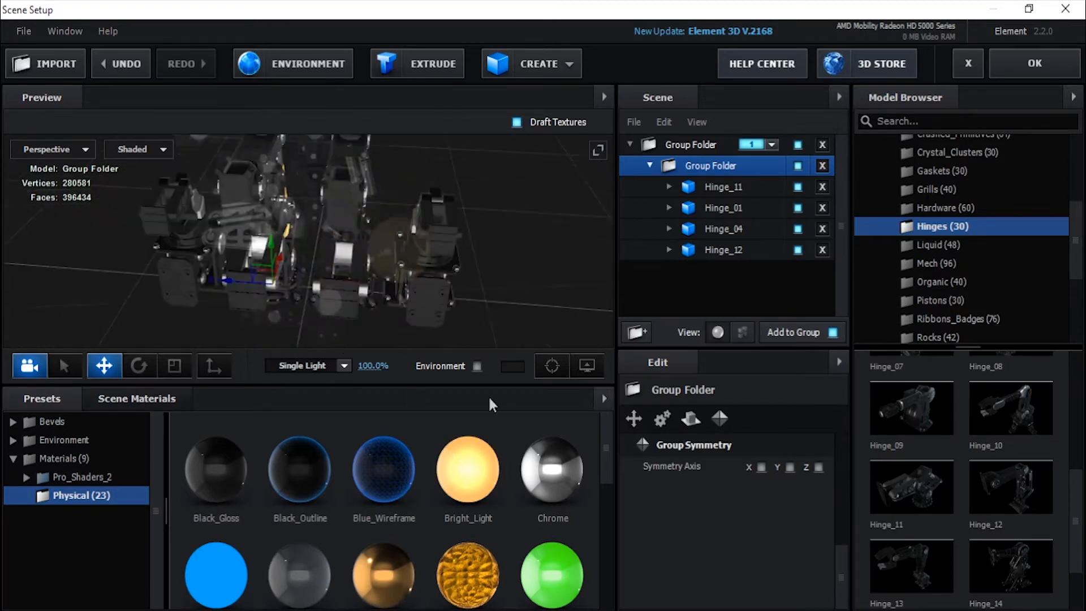
left_click(64, 458)
left_click_drag(317, 317, 373, 334)
left_click_drag(385, 557, 254, 251)
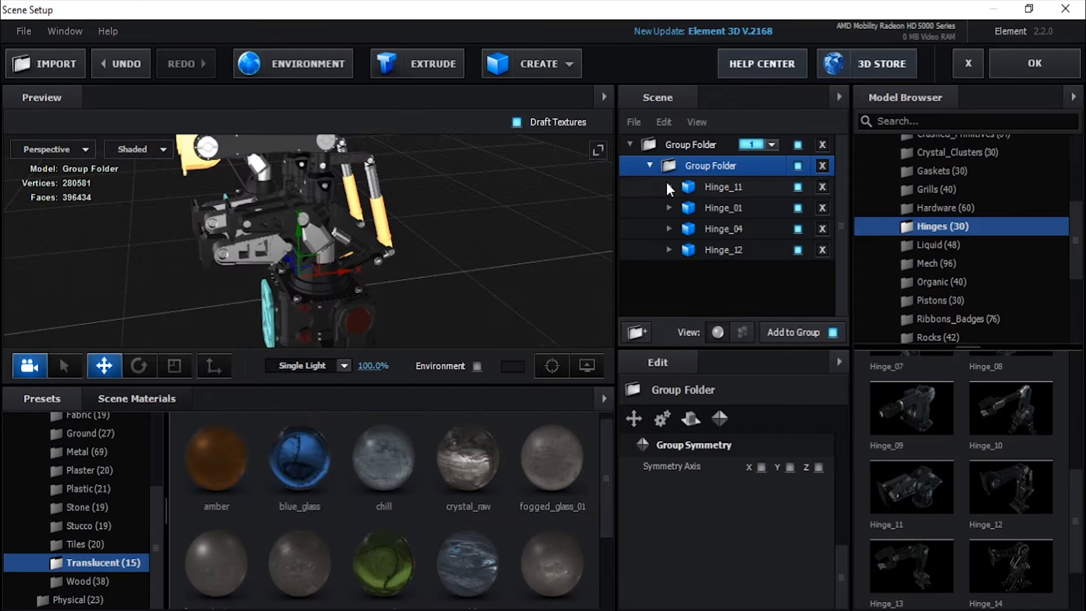
Step: Recolour the red red_glow_glass material on Hinge_01, using cyan for its reflectivity and blue for its refraction
left_click(670, 207)
scroll(728, 183, "down", 5)
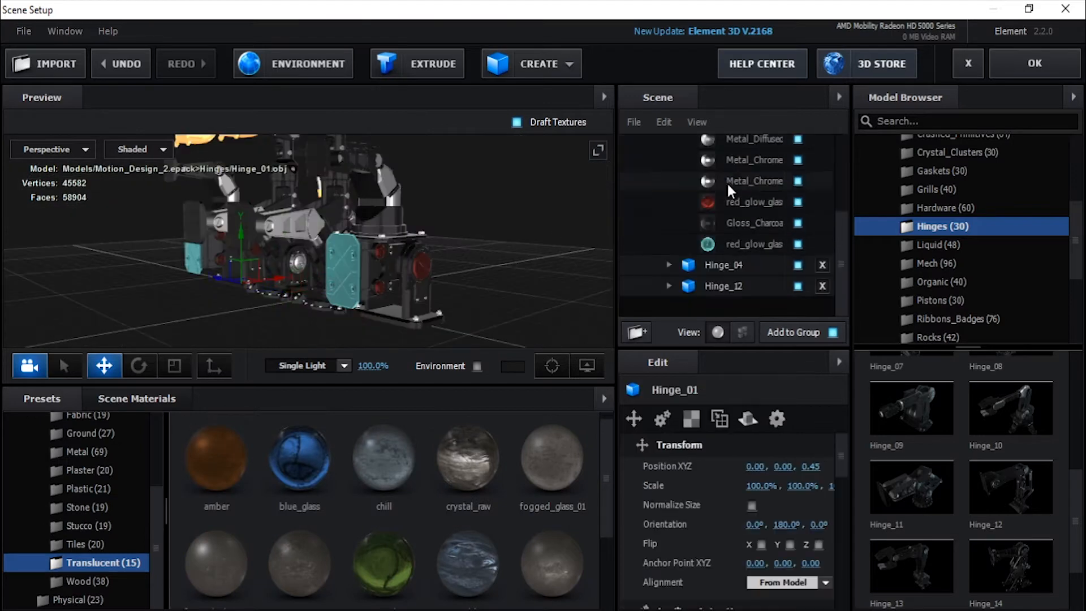
left_click(752, 202)
scroll(751, 478, "down", 5)
left_click(759, 516)
left_click_drag(792, 418, 819, 369)
left_click(883, 587)
left_click(883, 587)
left_click_drag(396, 306, 339, 294)
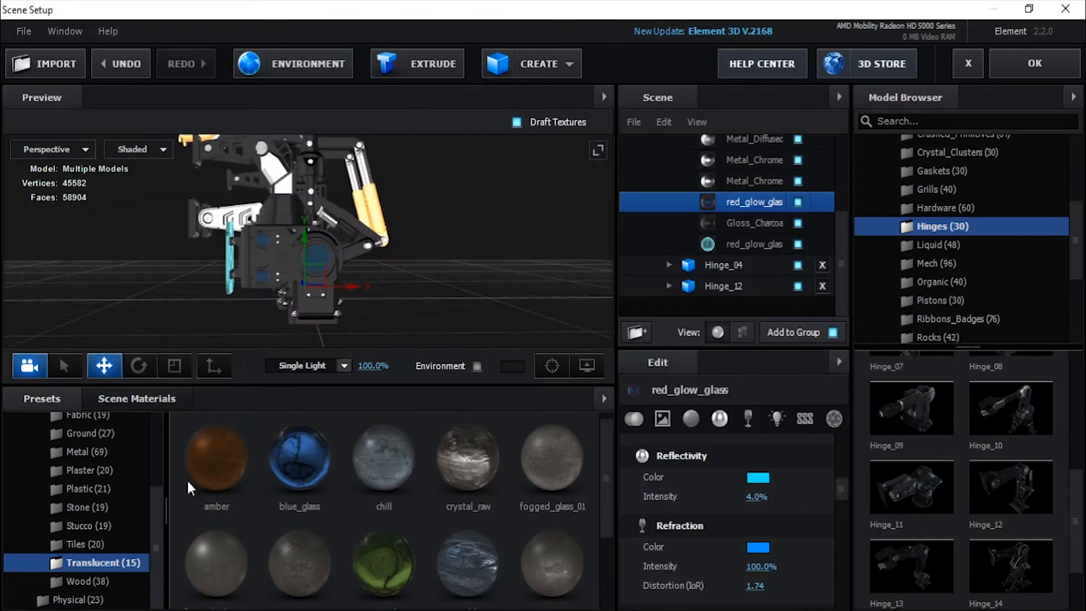
Step: Replace the glass on Hinge_01's round discs with the clean_metal_clean_gold material from the Pro_Shaders_2 Metal collection
scroll(91, 509, "up", 5)
left_click(90, 570)
left_click_drag(384, 460, 314, 275)
left_click_drag(317, 316, 430, 316)
left_click(120, 63)
left_click_drag(317, 283, 155, 282)
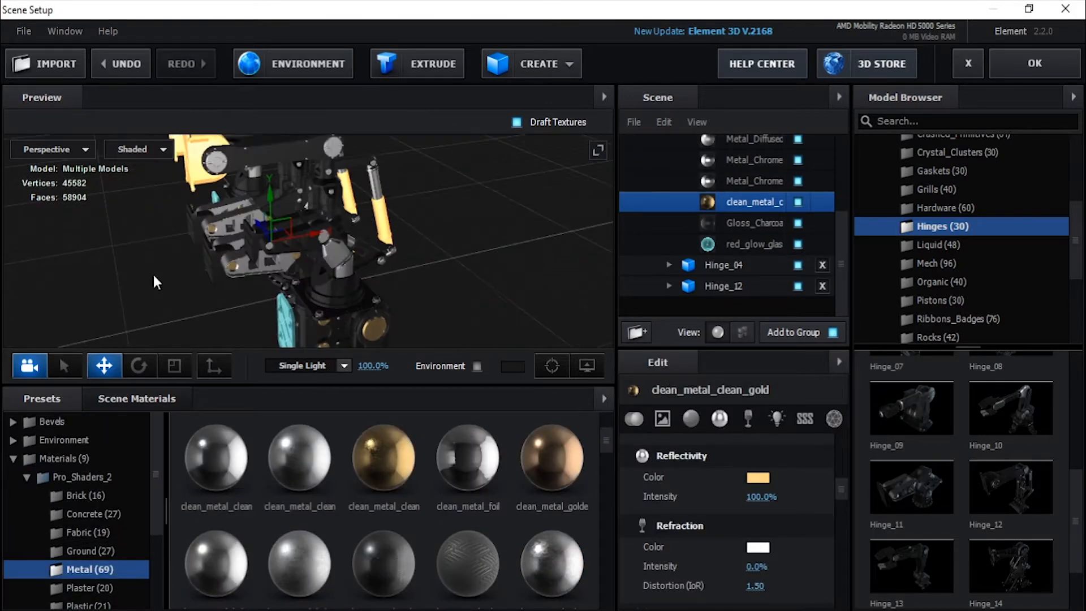
Step: Apply the same clean gold metal material to the joint discs of Hinge_12's arm
left_click_drag(384, 459, 326, 141)
left_click_drag(396, 306, 340, 317)
left_click_drag(383, 460, 283, 249)
left_click_drag(396, 306, 317, 272)
Step: Apply the ice_blue material from the Translucent collection to the end panels of the hinge arms
scroll(87, 565, "down", 5)
left_click(103, 563)
left_click_drag(348, 315, 104, 296)
scroll(415, 454, "down", 4)
scroll(415, 455, "up", 4)
Step: Set the illumination colour of Hinge_12's upper Bright_Light material to light cyan
left_click(669, 286)
scroll(731, 206, "down", 10)
left_click(750, 202)
left_click(758, 467)
left_click(837, 501)
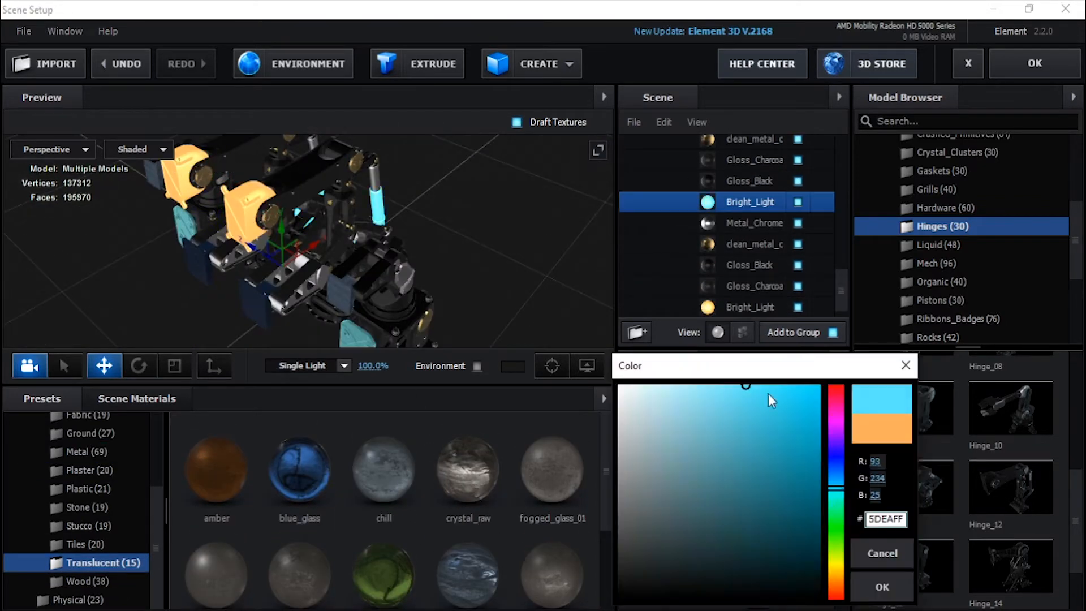
left_click(883, 587)
Step: Set the illumination colour of Hinge_12's last Bright_Light material, still orange, to cyan as well
left_click(751, 307)
left_click(758, 467)
scroll(736, 238, "up", 8)
left_click_drag(402, 240, 582, 306)
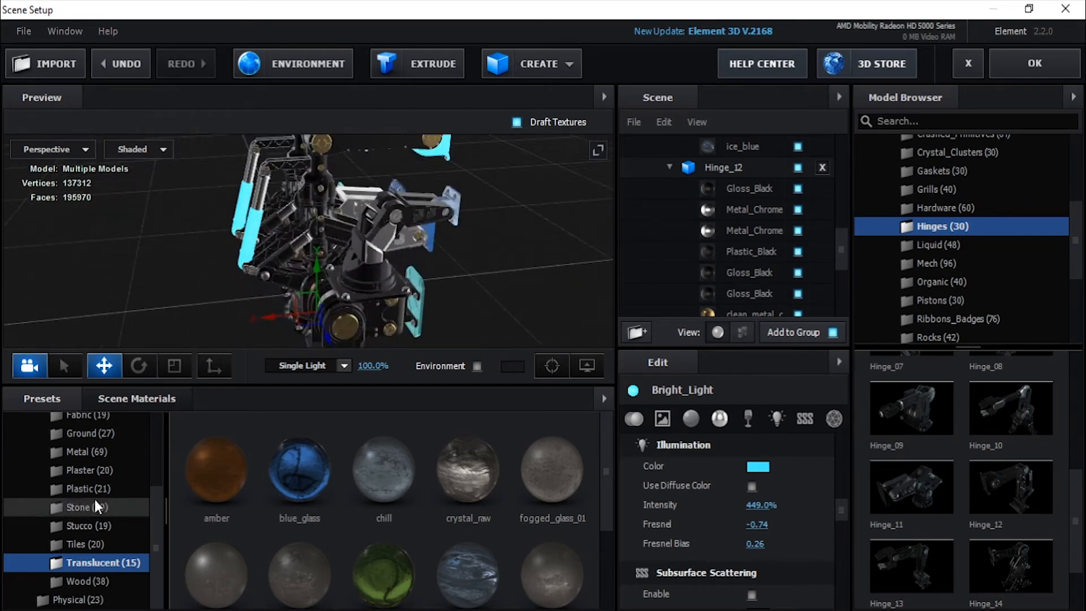
Step: Load the BackLight_2K_02 environment preset from the BackLight_Environments collection
scroll(94, 498, "up", 5)
left_click(12, 458)
left_click(13, 441)
double_click(62, 460)
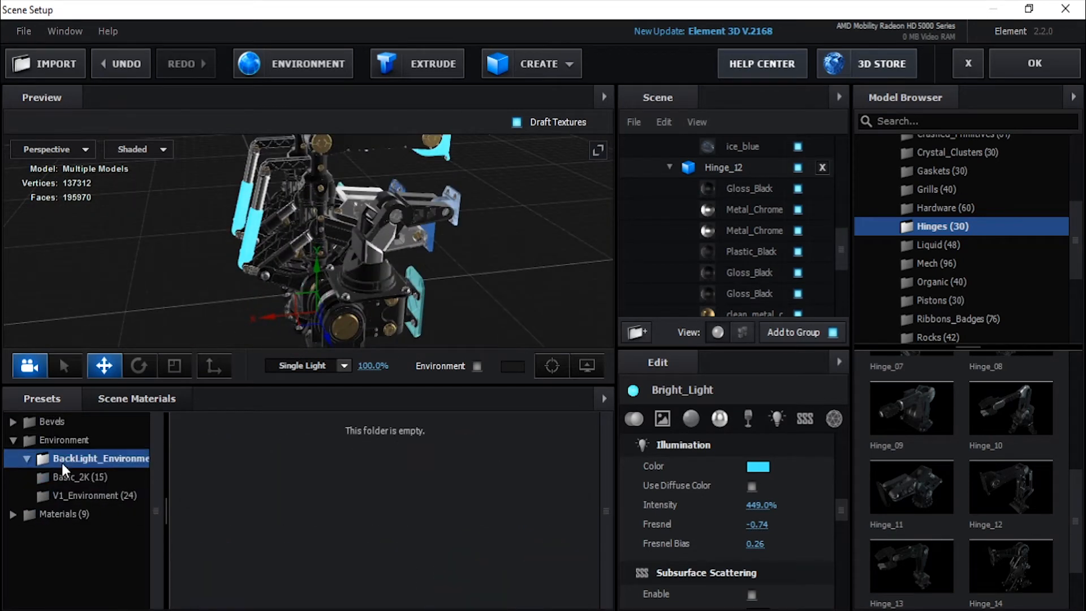
left_click(107, 477)
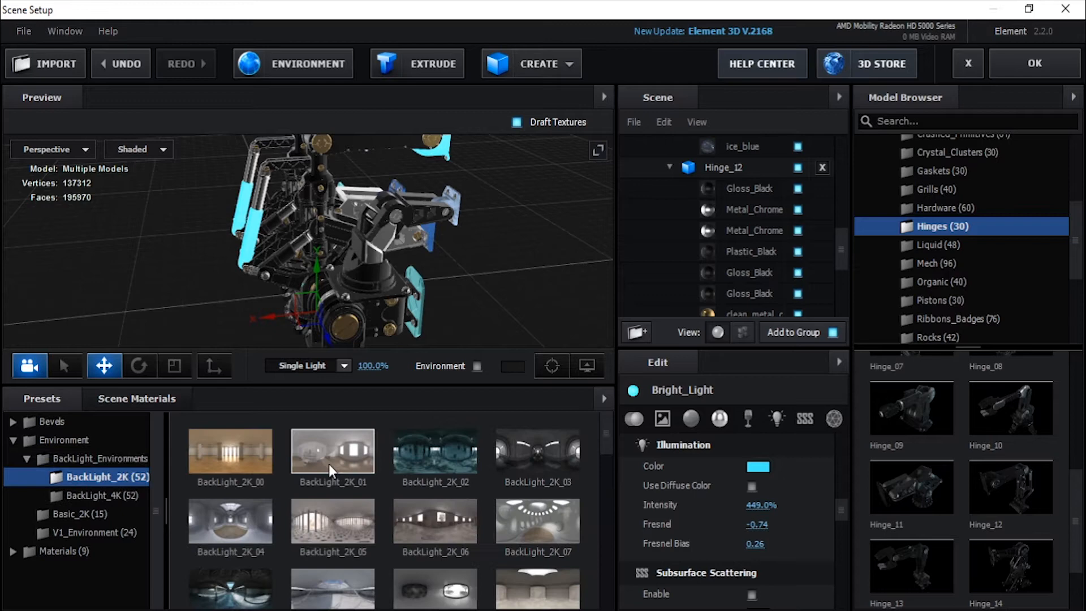
double_click(433, 453)
Step: Turn on the environment background in the scene preview
left_click_drag(505, 303, 401, 361)
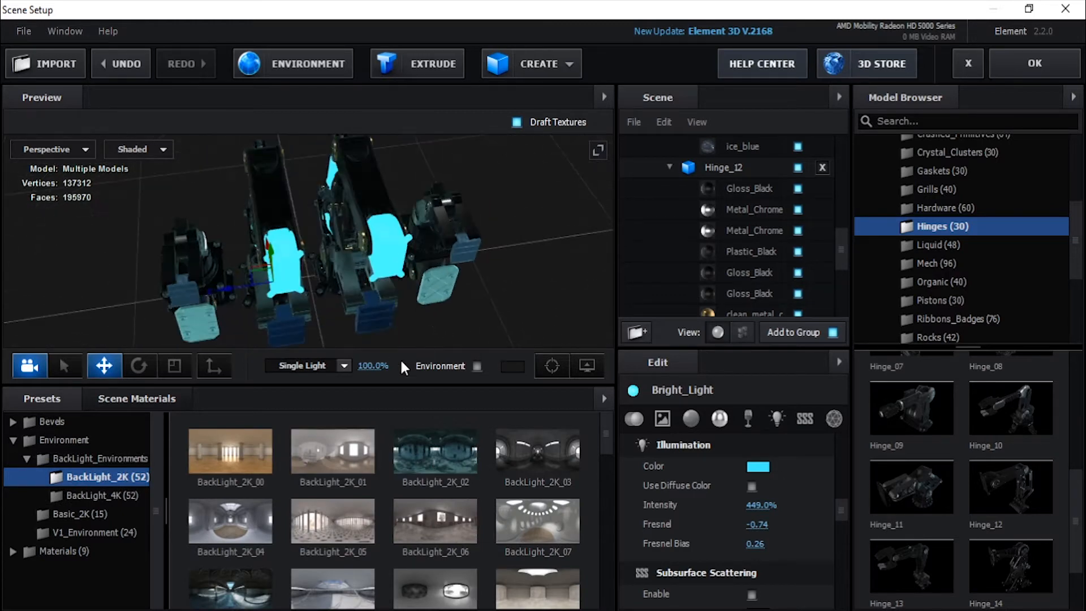
left_click(477, 366)
left_click_drag(507, 218, 464, 243)
Step: Try the BackLight_2K_01 and BackLight_2K_14 environments on the model
double_click(365, 441)
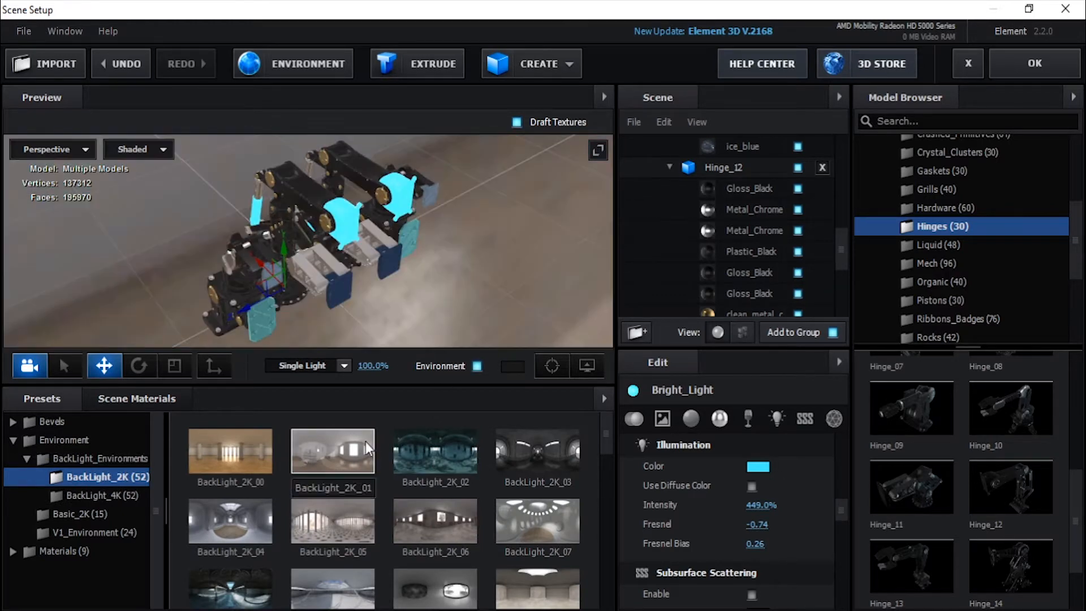
scroll(365, 441, "down", 2)
double_click(455, 535)
left_click_drag(463, 343, 412, 304)
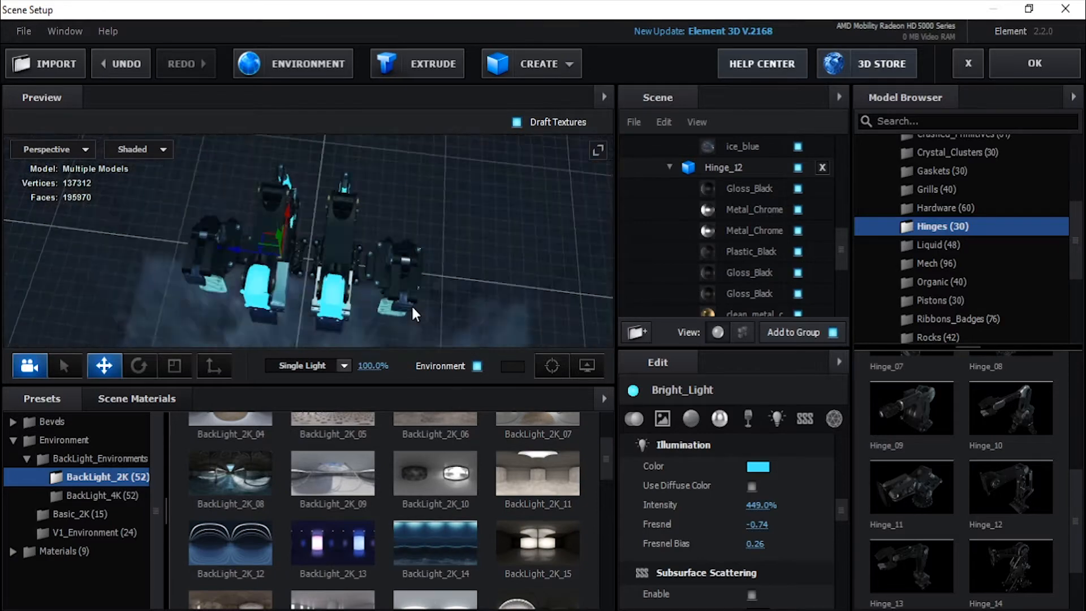
Step: Apply the BackLight_2K_02 environment and accept the scene setup to return to the composition
scroll(488, 443, "up", 2)
double_click(433, 458)
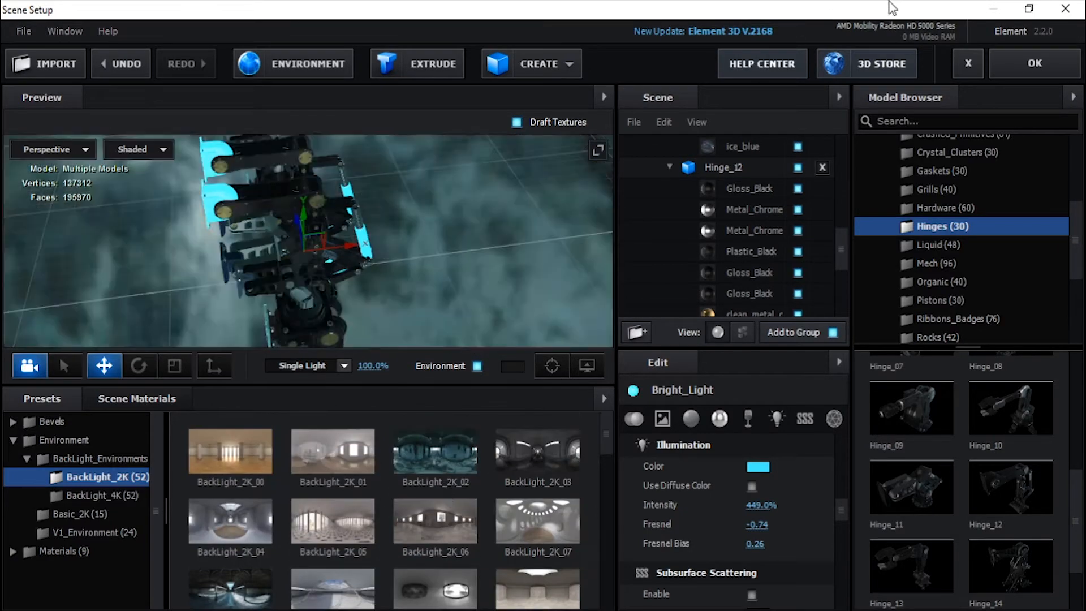
left_click(1022, 76)
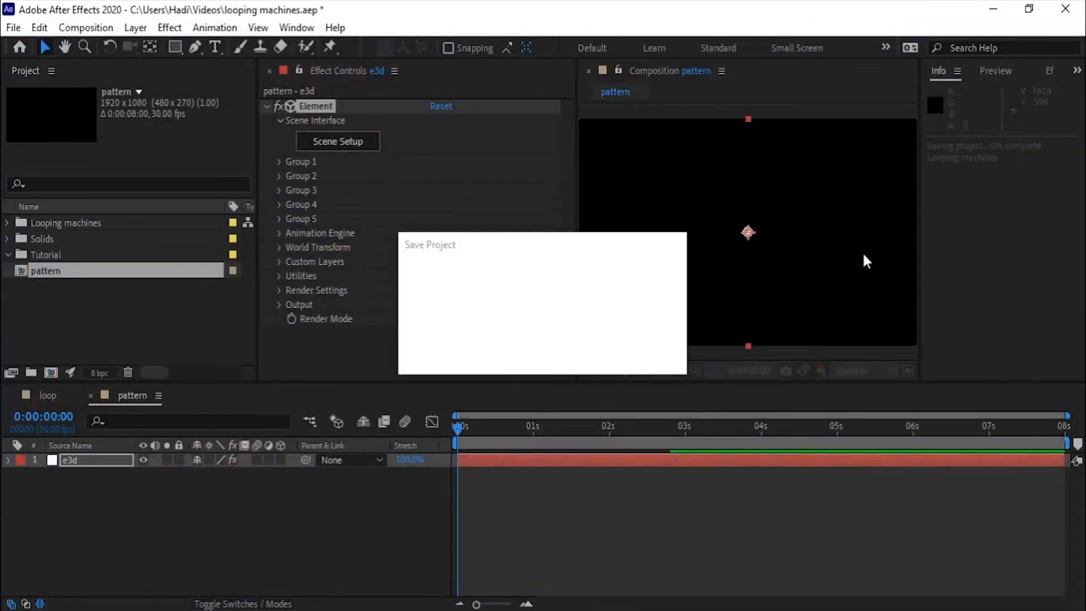
Step: Set Group 1's particle count to 10 in the particle replicator
left_click(279, 163)
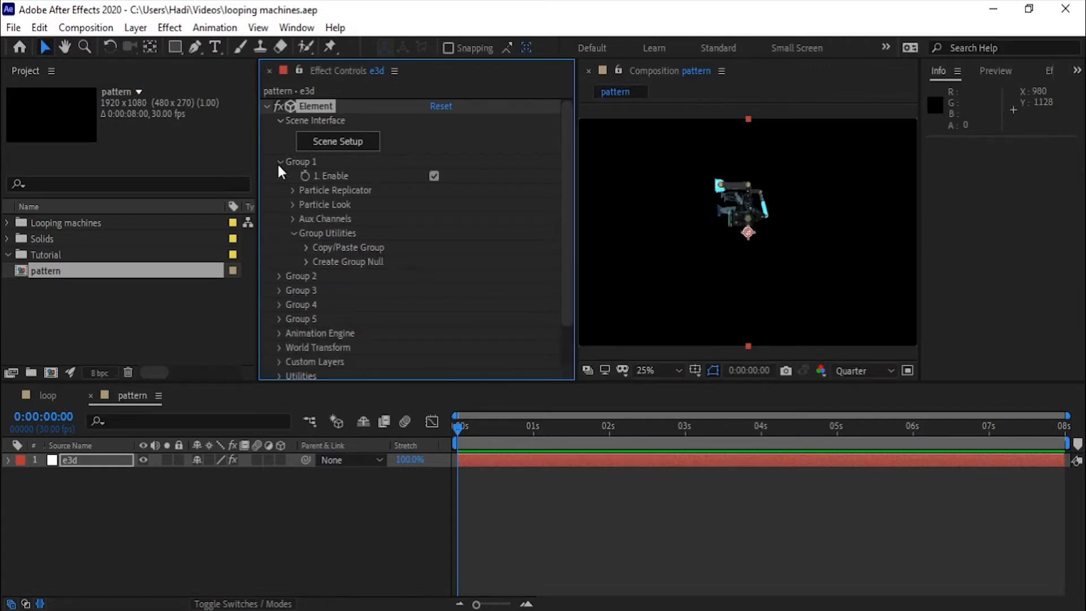
left_click(292, 191)
left_click(434, 205)
type("1")
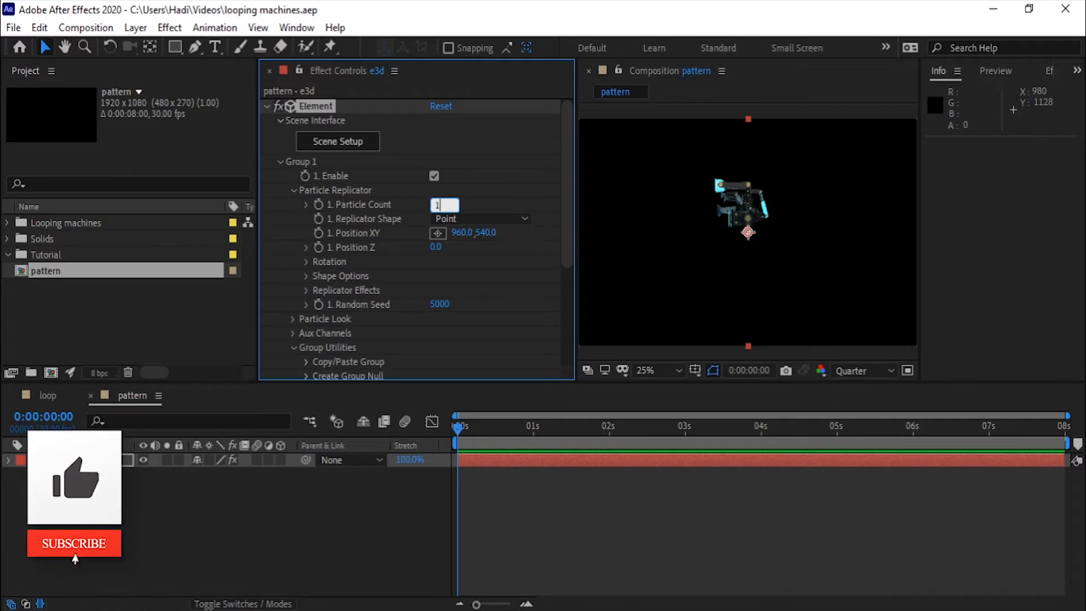
type("0")
key("Return")
Step: Set Group 1's replicator shape to Ring
left_click(485, 216)
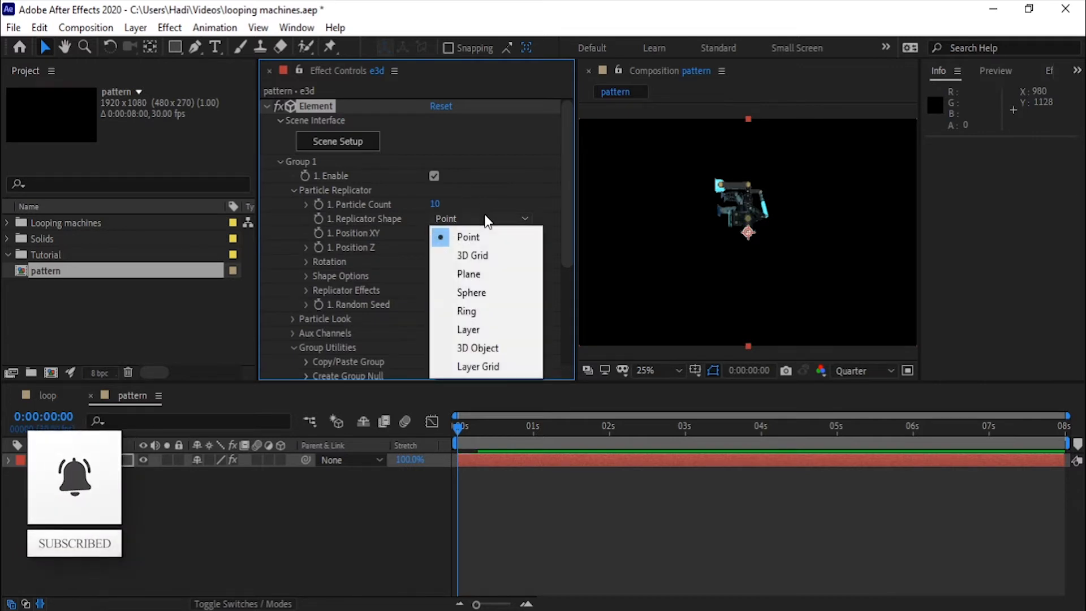
left_click(485, 313)
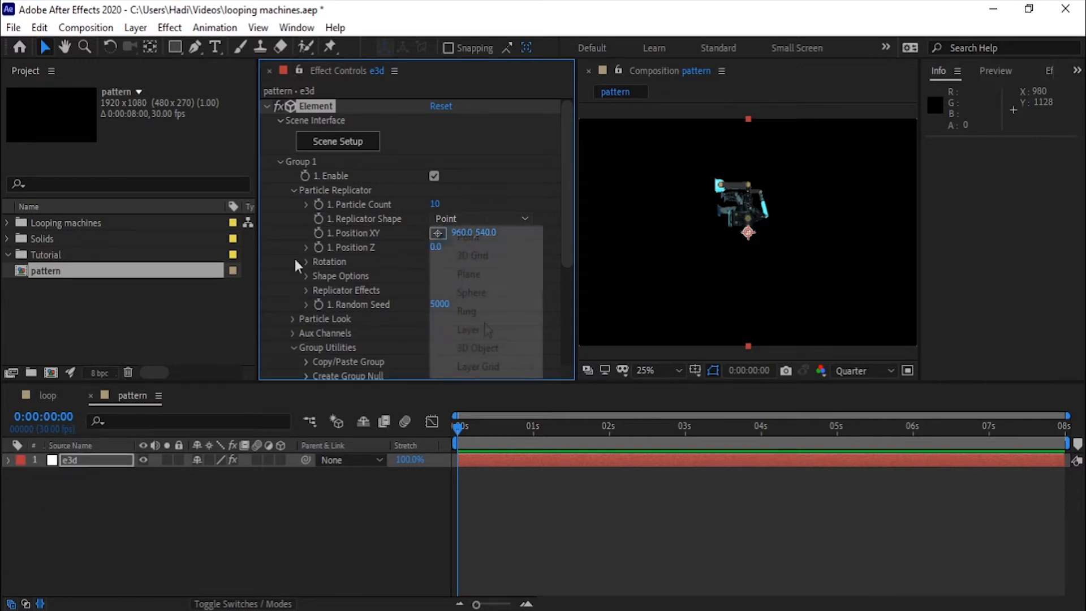
Step: Add a two-node camera named render cam and orbit it to look down on the ring of machines
right_click(164, 536)
mouse_move(226, 355)
left_click(414, 432)
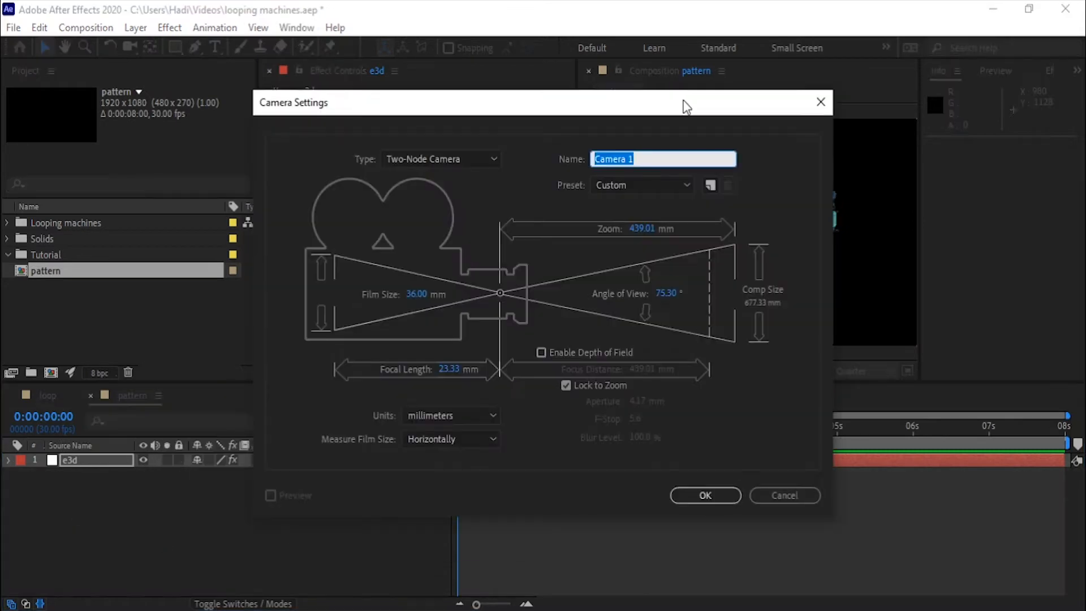
key("Return")
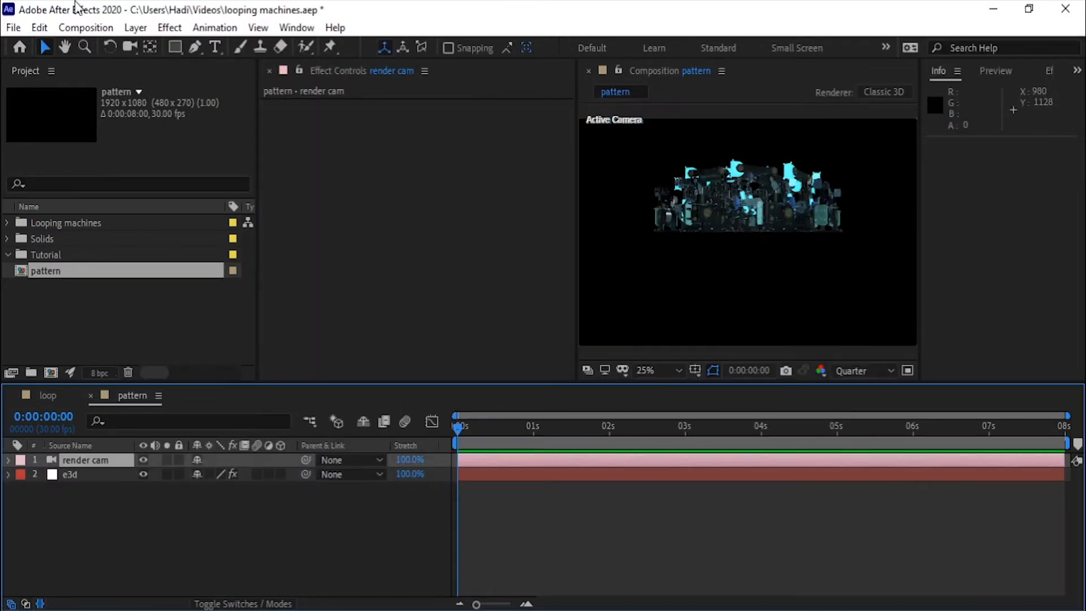
left_click(129, 49)
left_click_drag(766, 204, 763, 272)
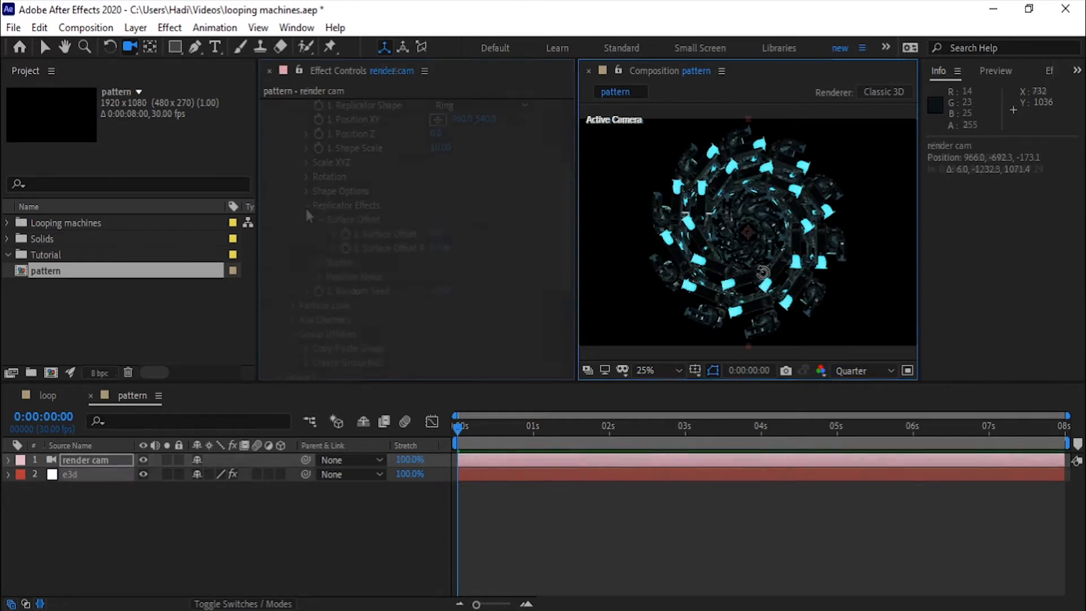
Step: Set Group 1's particle size to 9.00 on the e3d layer
left_click(306, 206)
left_click(291, 234)
scroll(291, 236, "down", 3)
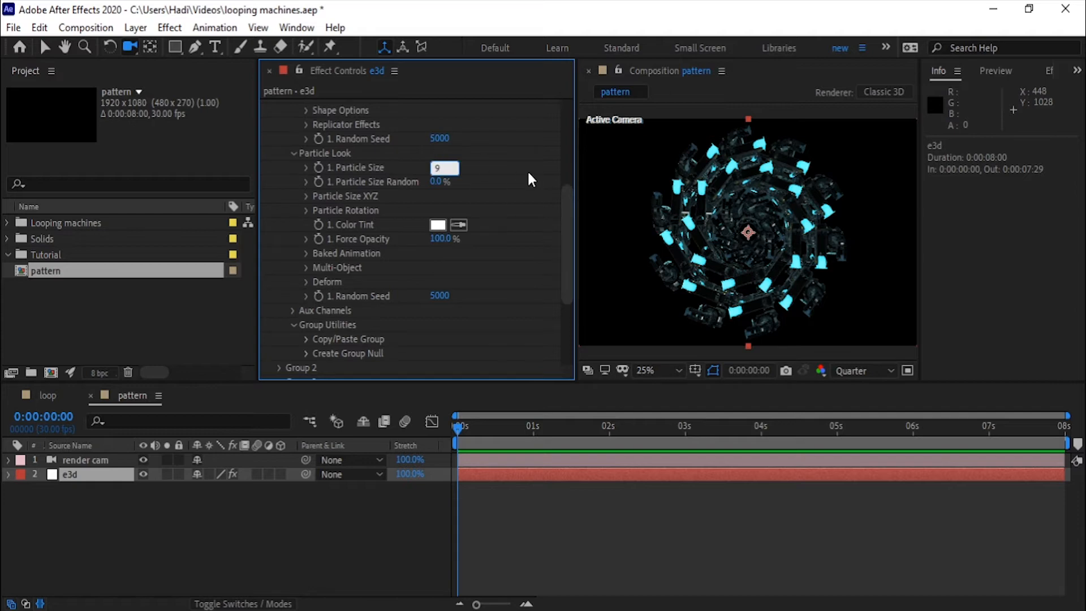
key("Return")
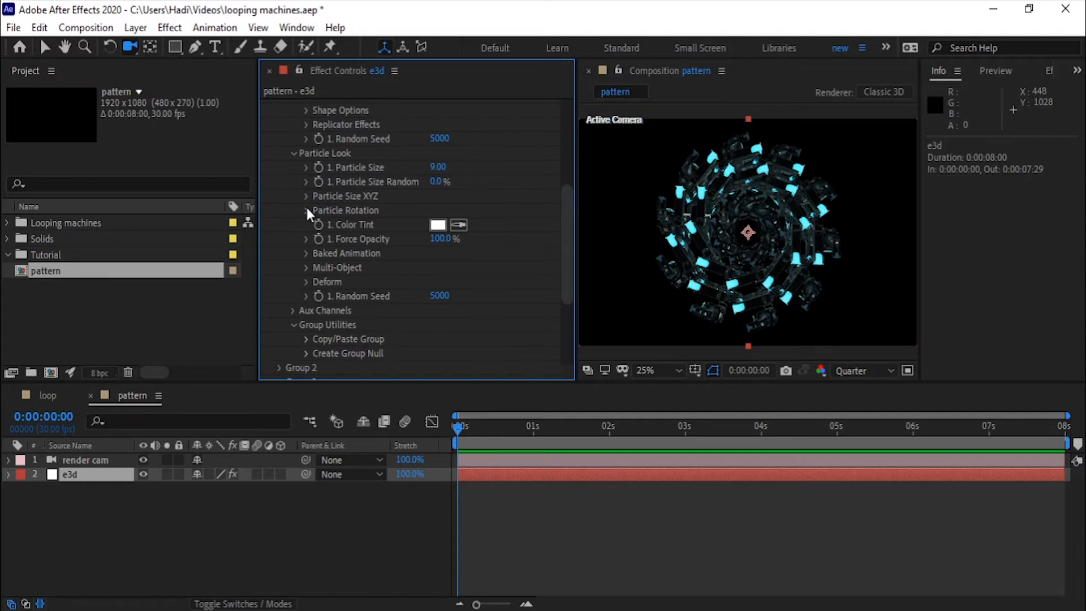
Step: Keyframe Group 1's X and Y particle rotation at the start, then at 0:00:04:00 set X to 90° and Y to one full turn
left_click(308, 210)
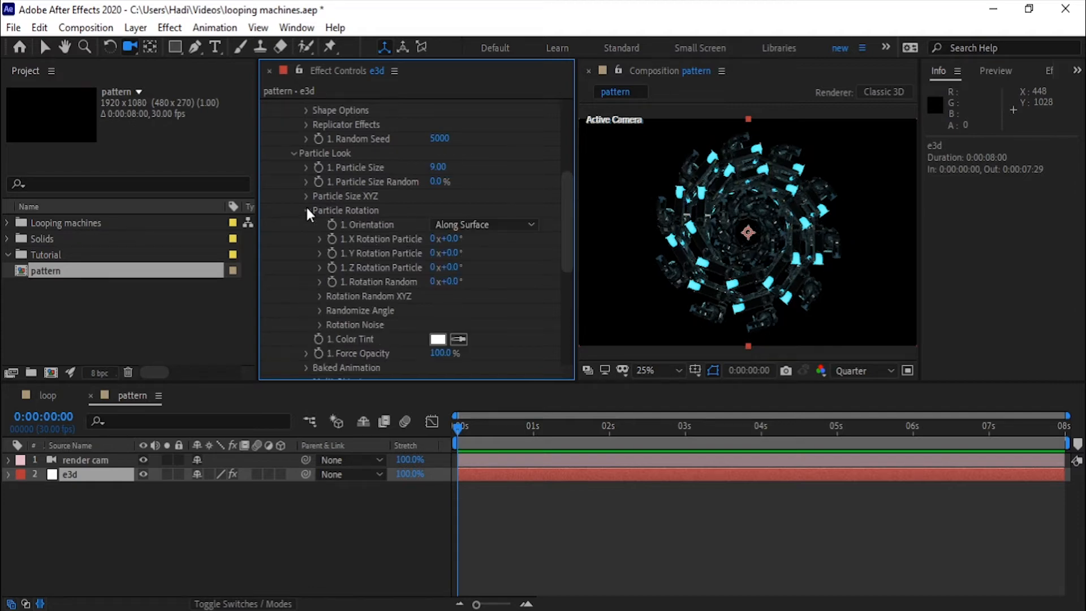
left_click(331, 251)
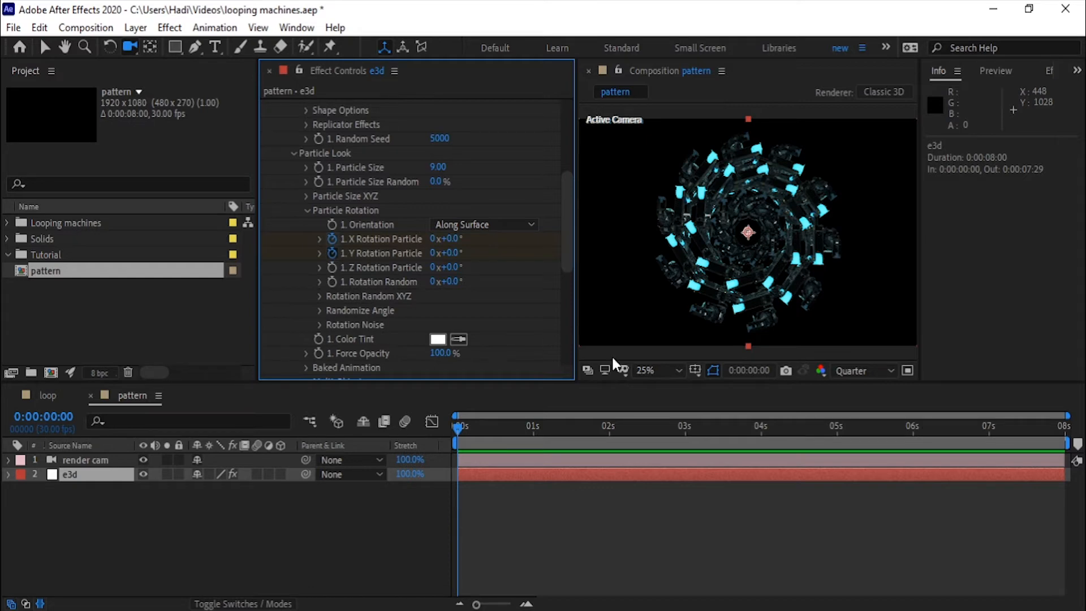
left_click(767, 424)
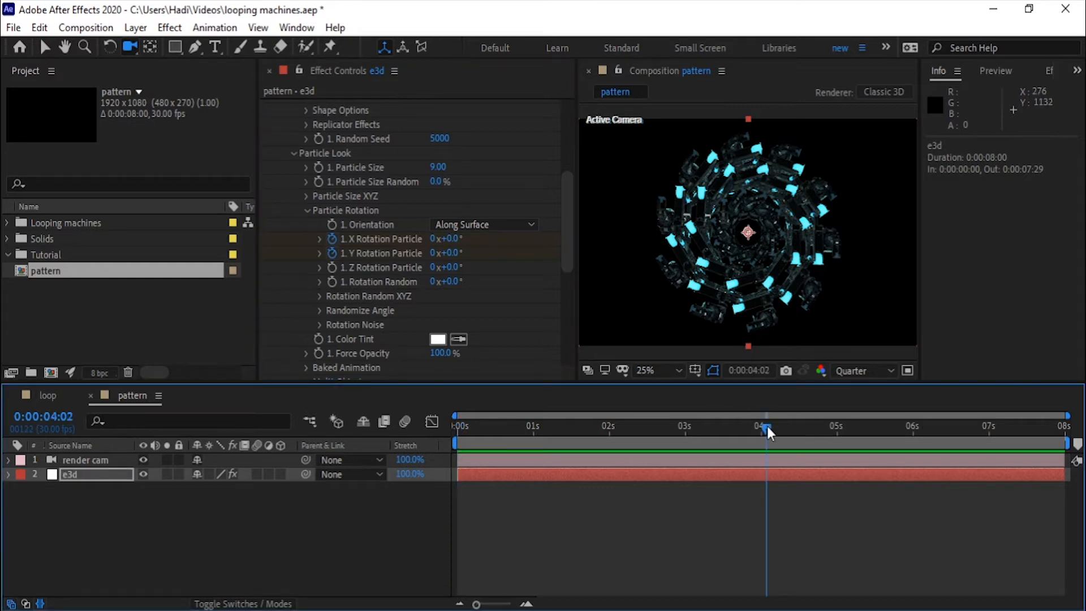
left_click(769, 369)
left_click(479, 301)
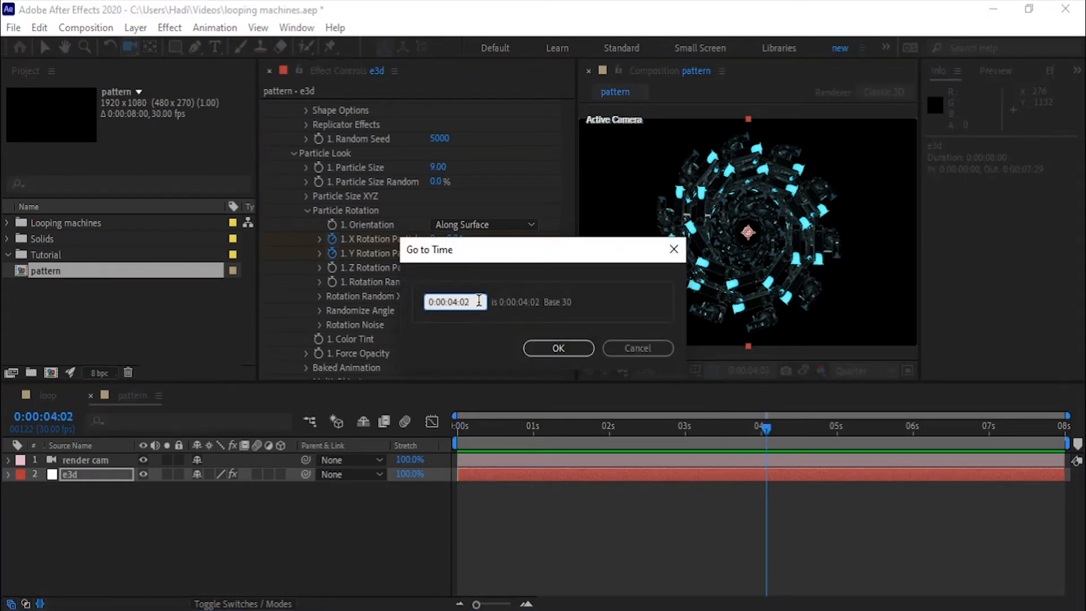
key("Return")
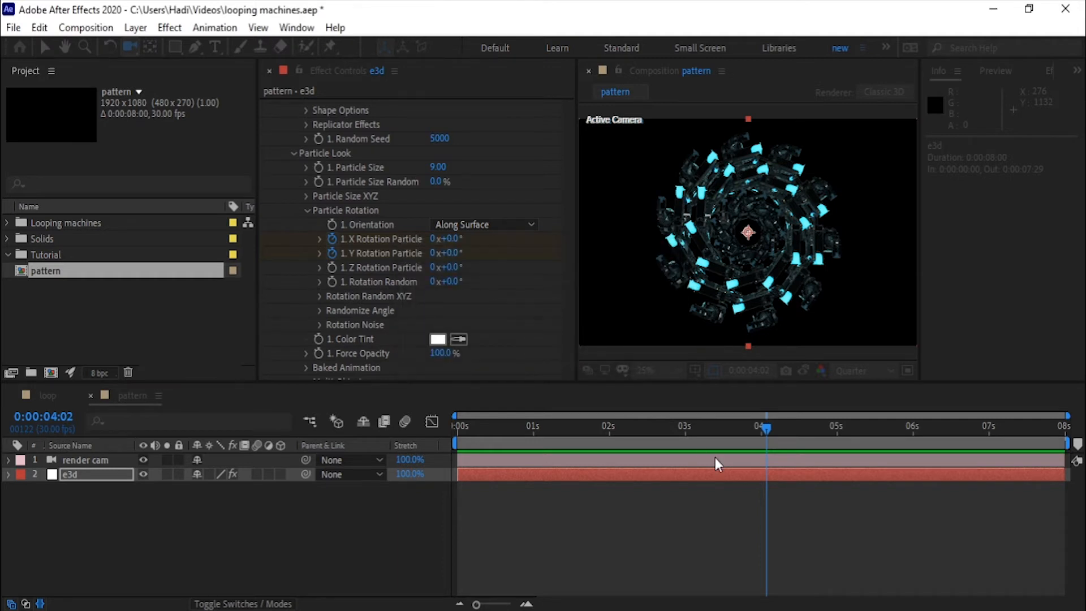
left_click(449, 239)
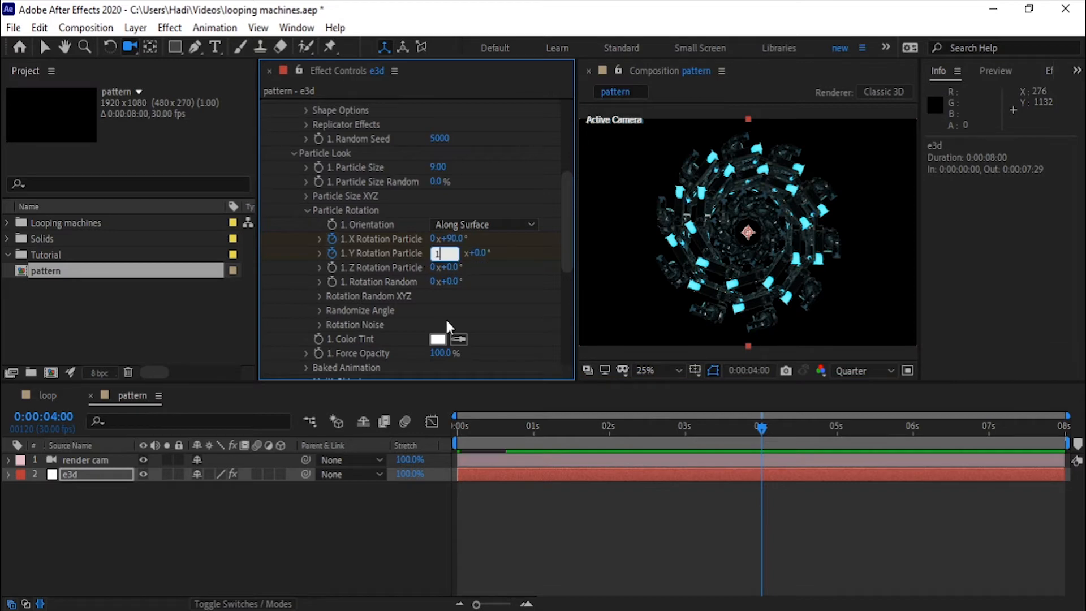
key("Return")
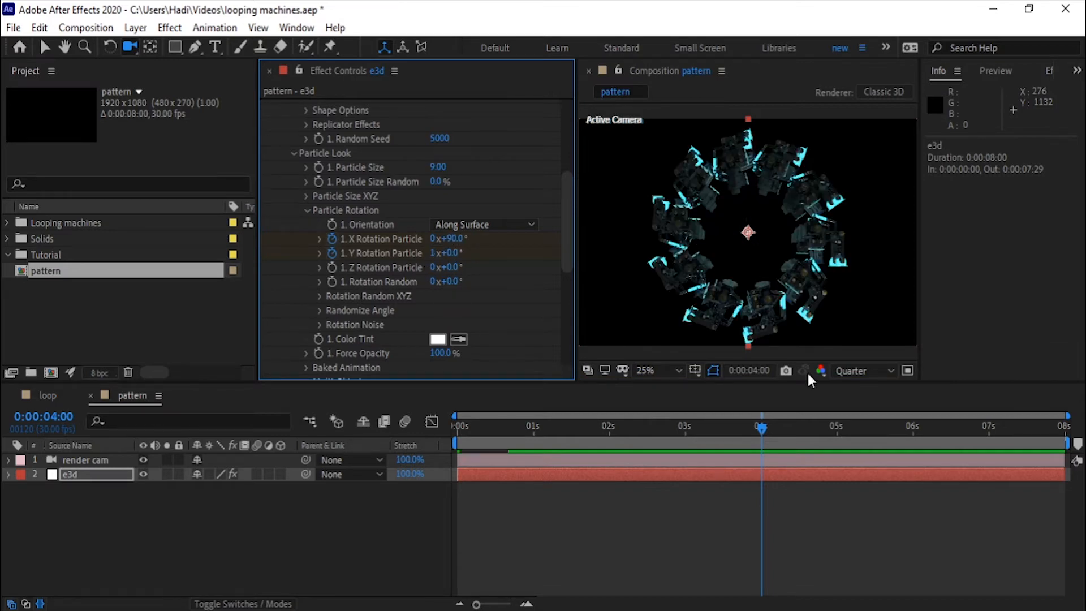
Step: At 0:00:07:29, set Group 1's X and Y particle rotation to 0
left_click(993, 428)
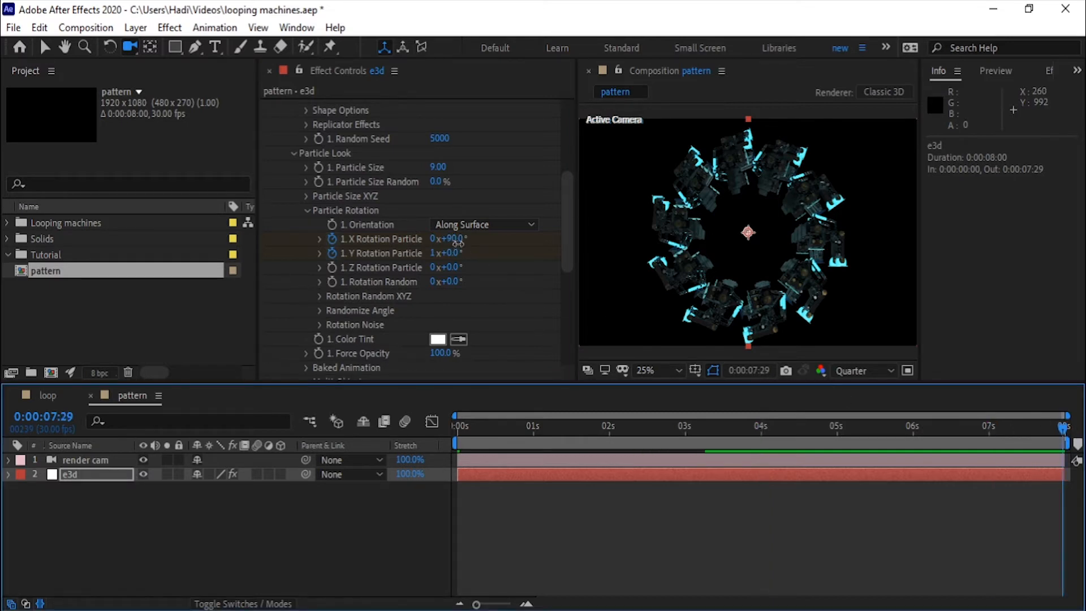
left_click(458, 242)
left_click(433, 254)
type("0")
left_click(24, 496)
Step: Move the e3d layer above render cam and reveal its rotation keyframes in the timeline
left_click_drag(686, 474, 687, 457)
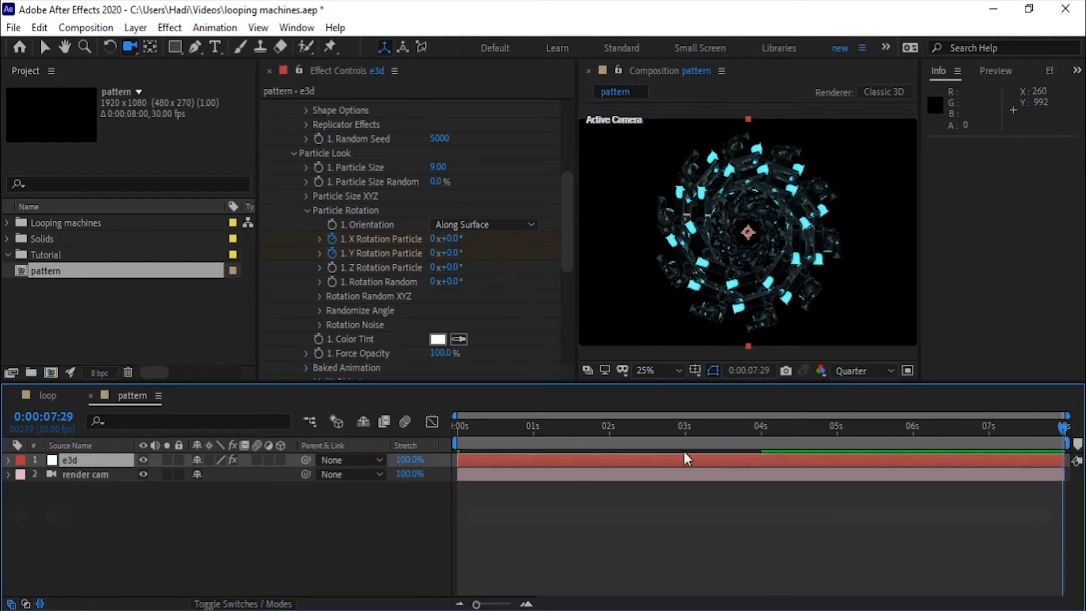
key("u")
left_click(1062, 489)
left_click(118, 579)
Step: Start keyframing Rotation X and Rotation Y of aux Channel 1 in Group 1 at the beginning of the composition
scroll(321, 303, "down", 4)
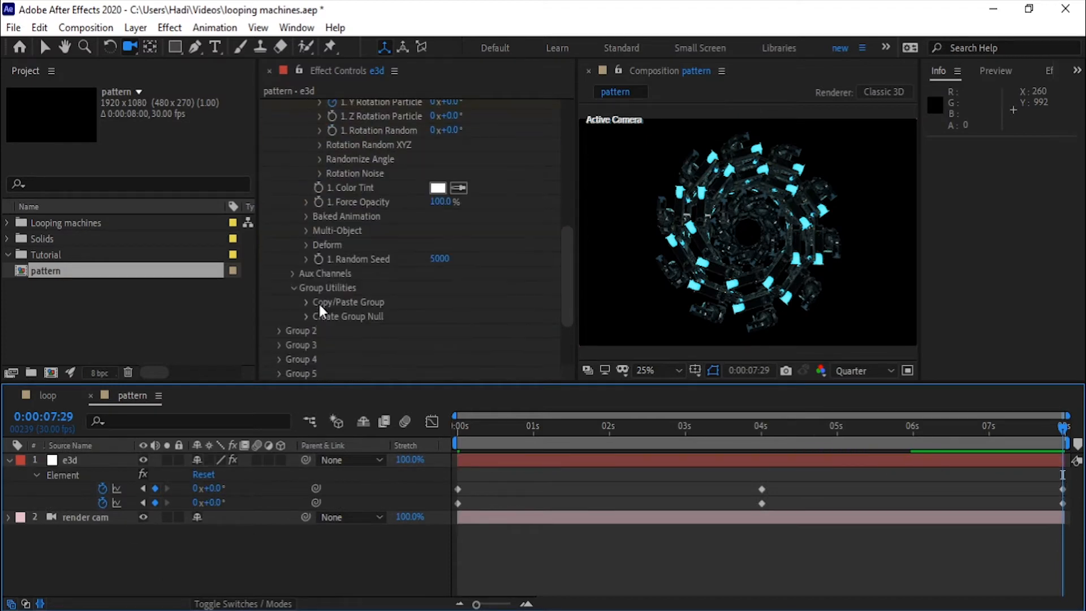
left_click(293, 274)
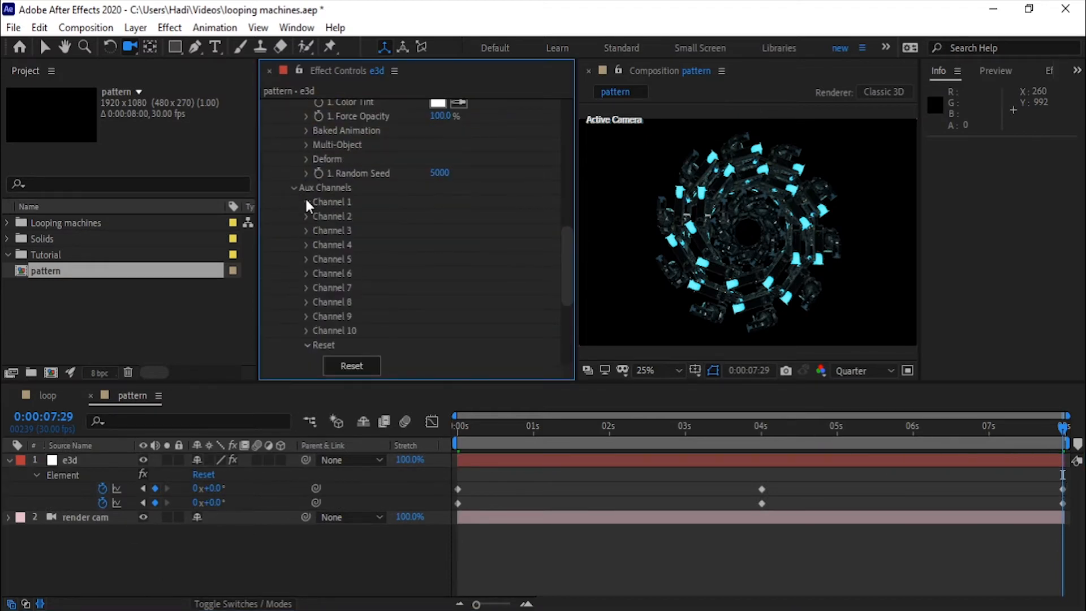
left_click(306, 202)
left_click(321, 216)
left_click(320, 287)
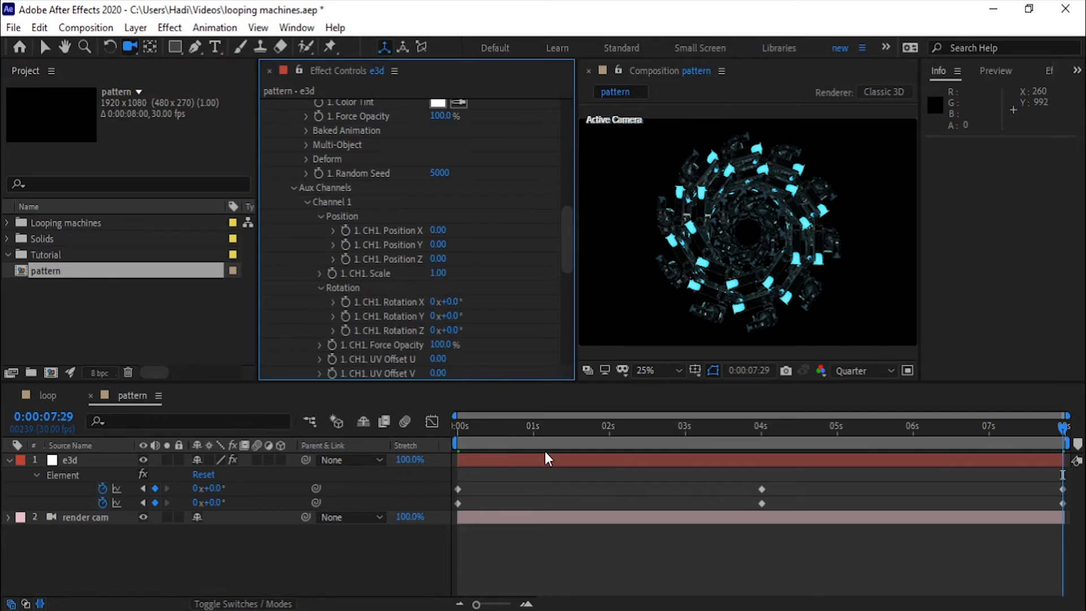
left_click(451, 428)
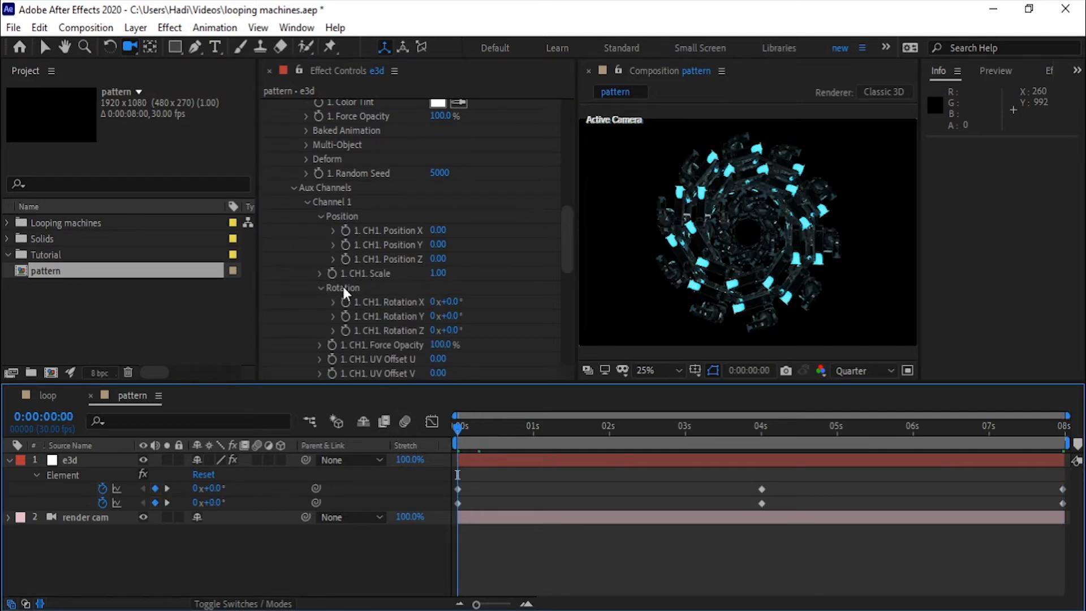
left_click(345, 302)
left_click(344, 317)
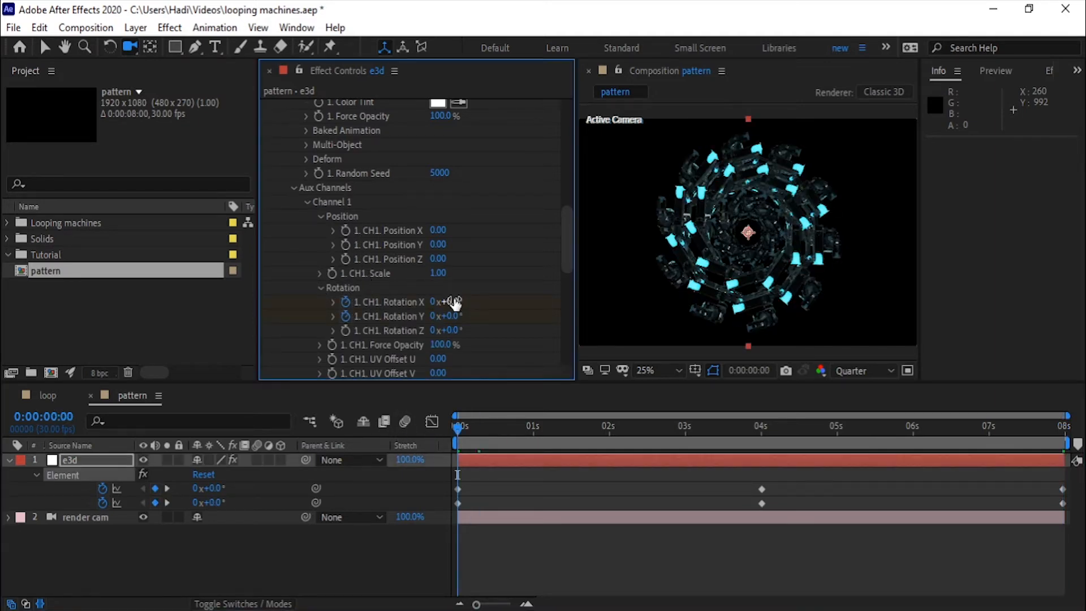
Step: At 0:00:04:00, set Channel 1's Rotation X to 90° and Rotation Y to one full turn
left_click(760, 433)
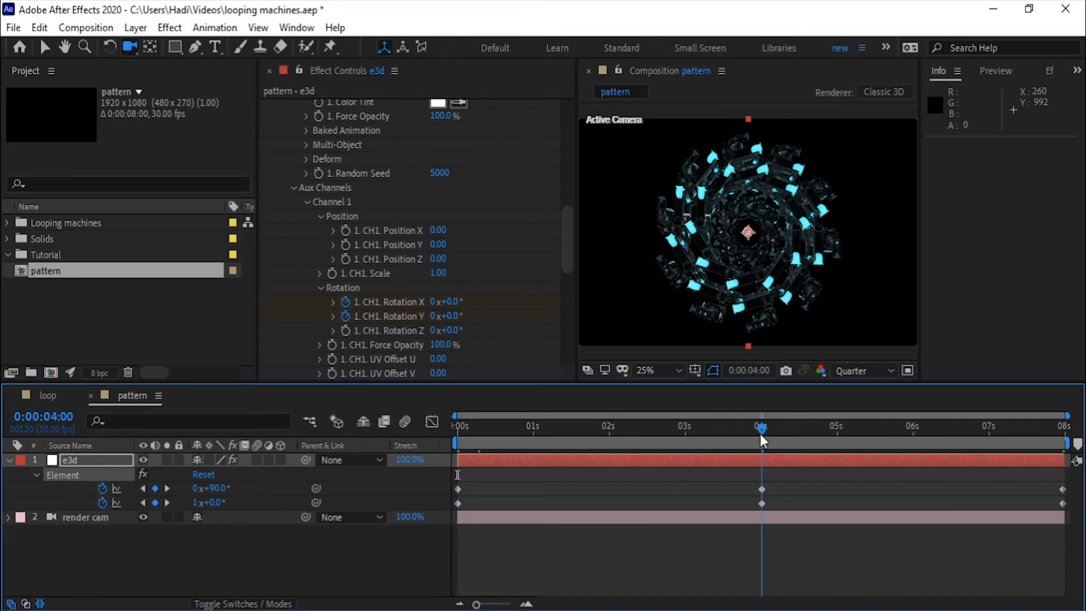
left_click(450, 304)
type("9")
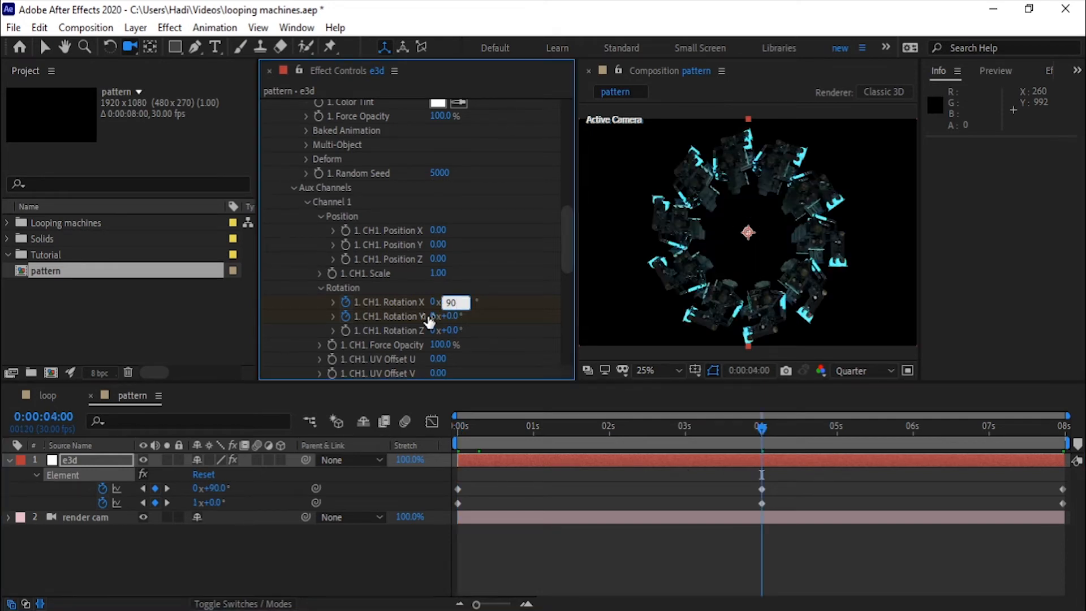
left_click(435, 315)
type("1")
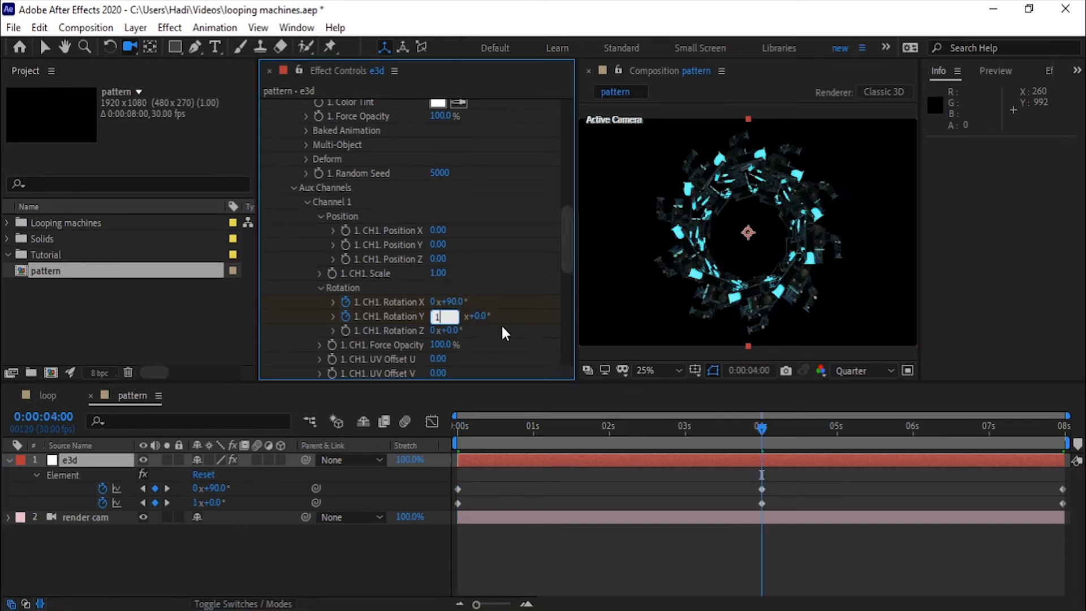
Step: At 0:00:07:29, set Channel 1's Rotation X and Rotation Y to 0
left_click(1067, 433)
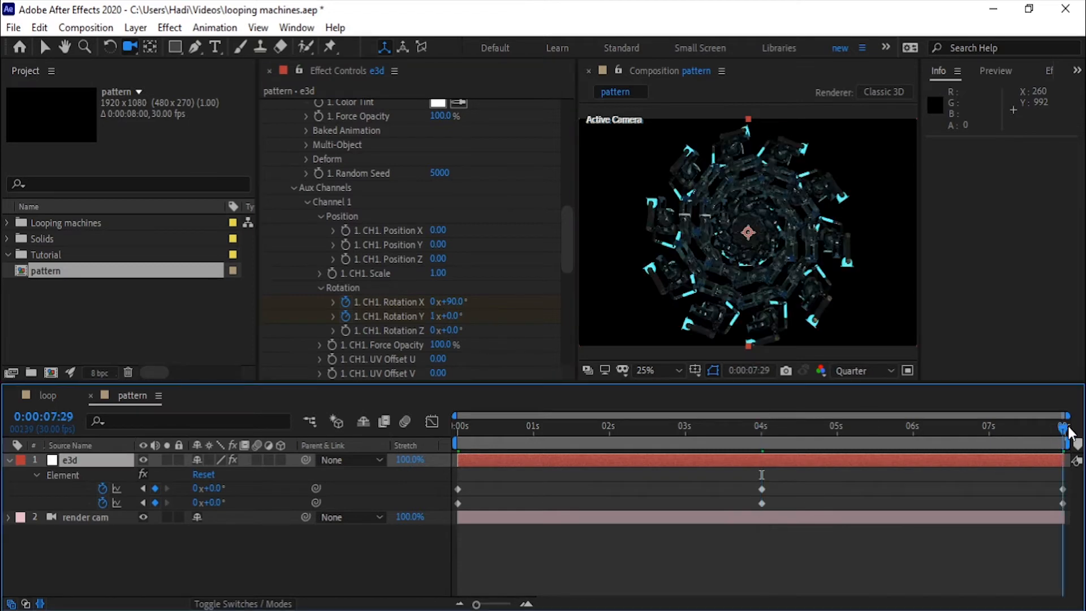
left_click(450, 302)
type("0")
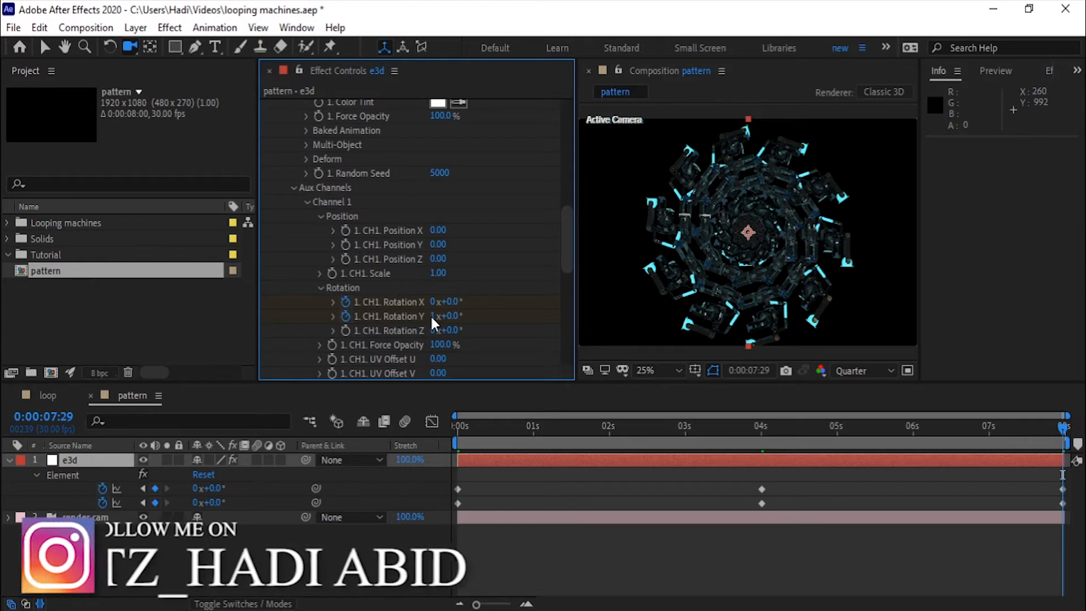
left_click(435, 318)
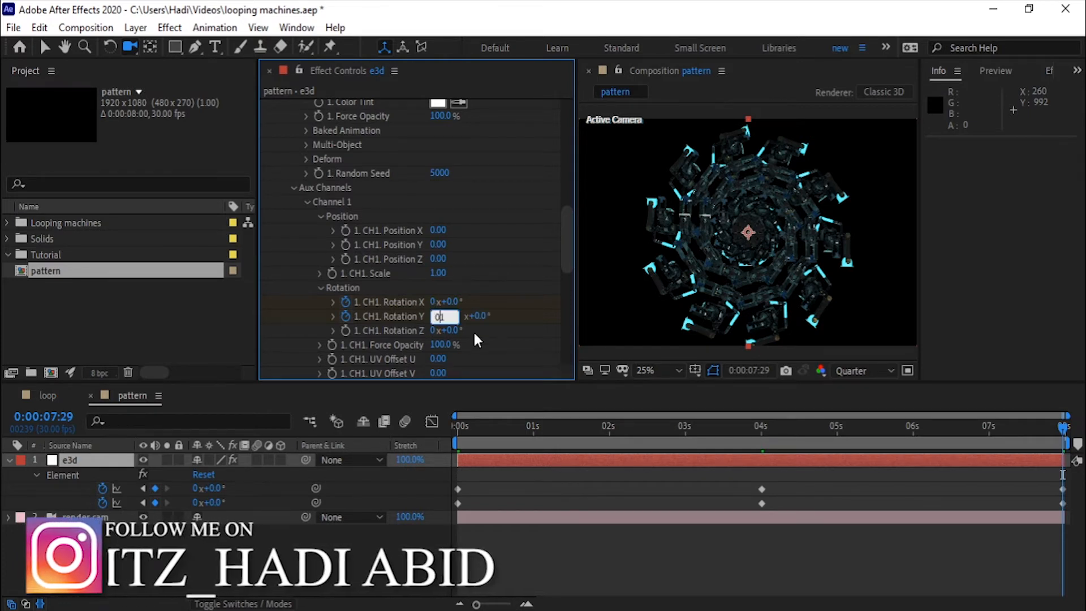
key("Return")
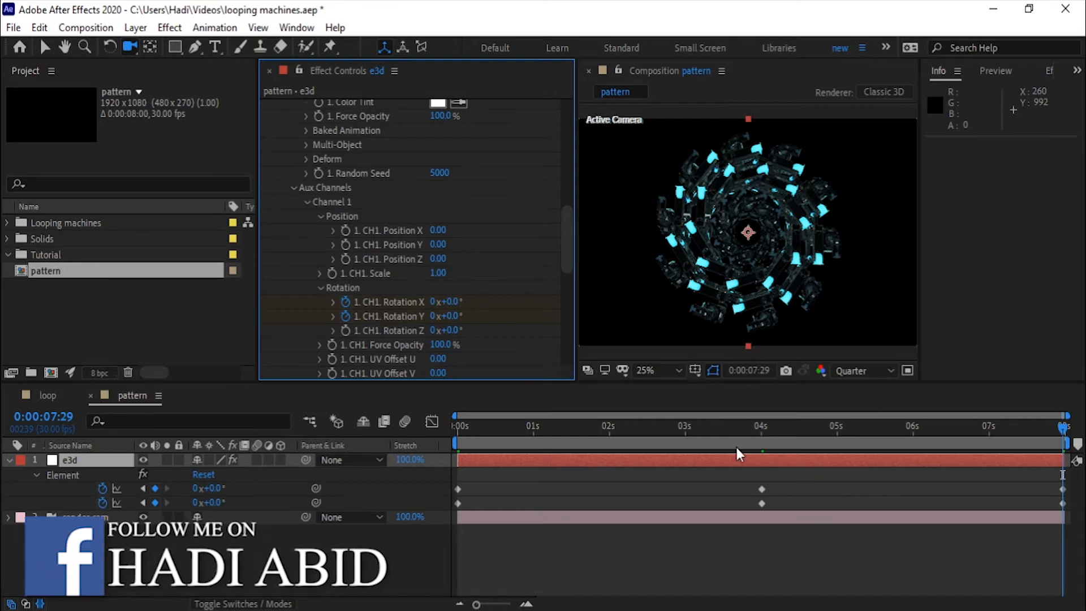
Step: Reveal all keyframed particle and Channel 1 rotation properties of the e3d layer and return to the pattern composition view
key("u")
key("u")
double_click(108, 453)
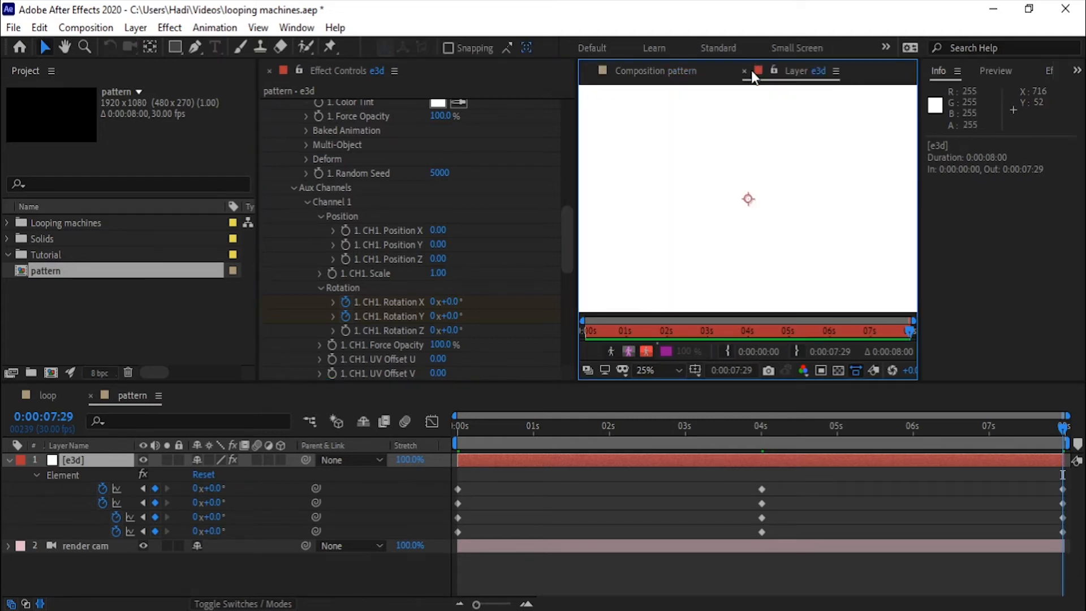
left_click(743, 71)
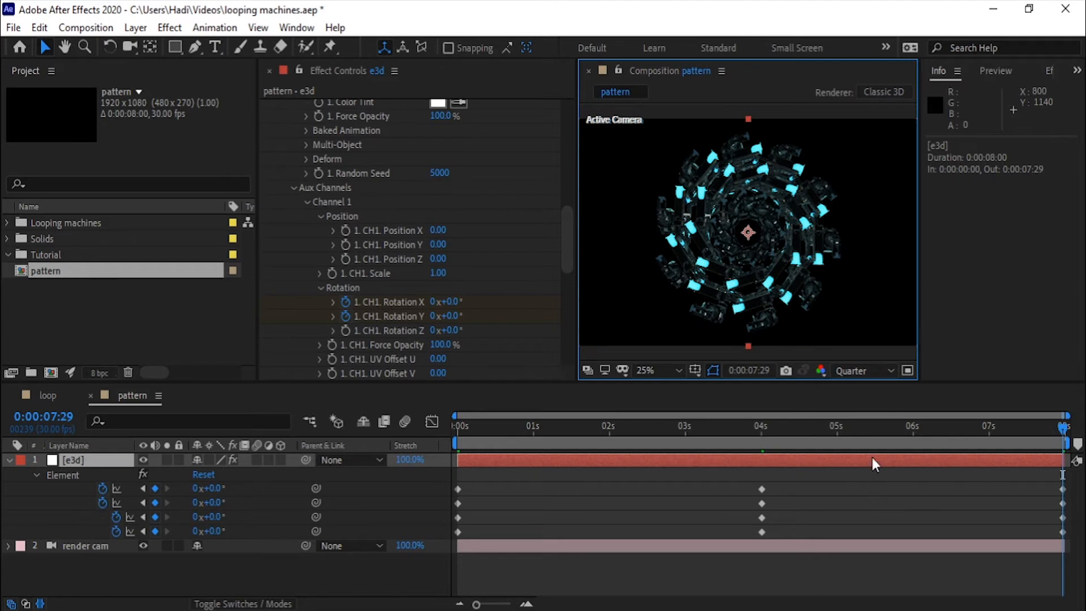
Step: Apply Easy Ease to the four rotation keyframes at 0:00:04:00
left_click(759, 517)
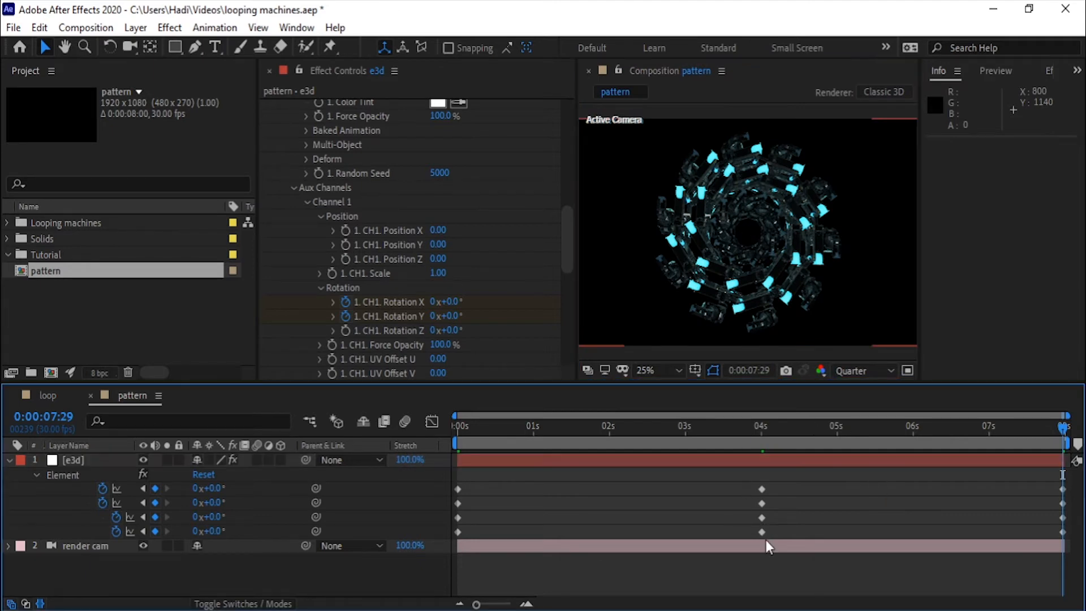
left_click_drag(748, 478, 766, 540)
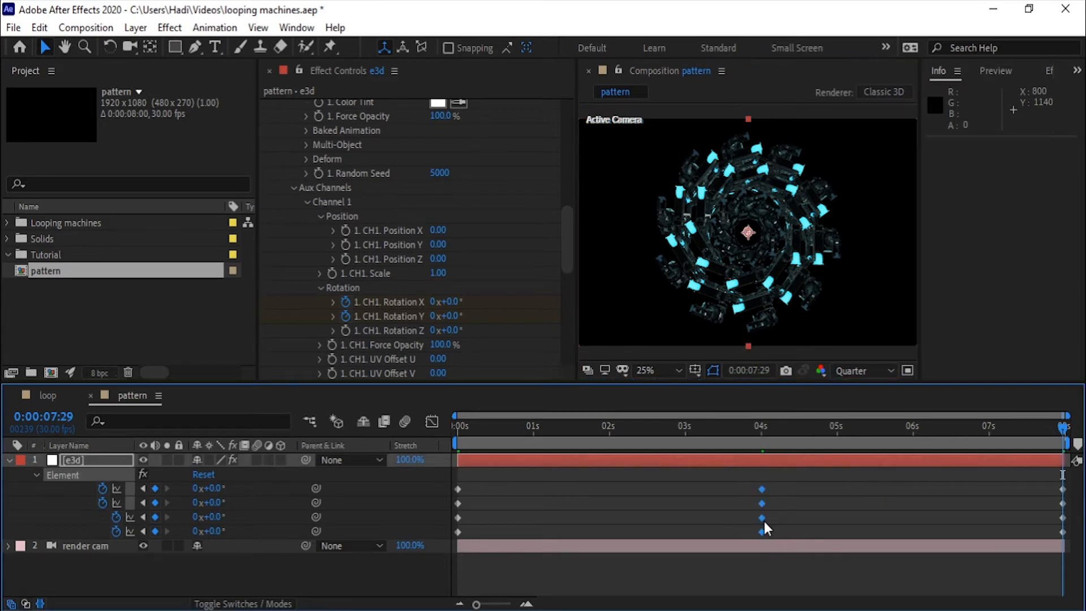
right_click(765, 521)
mouse_move(794, 508)
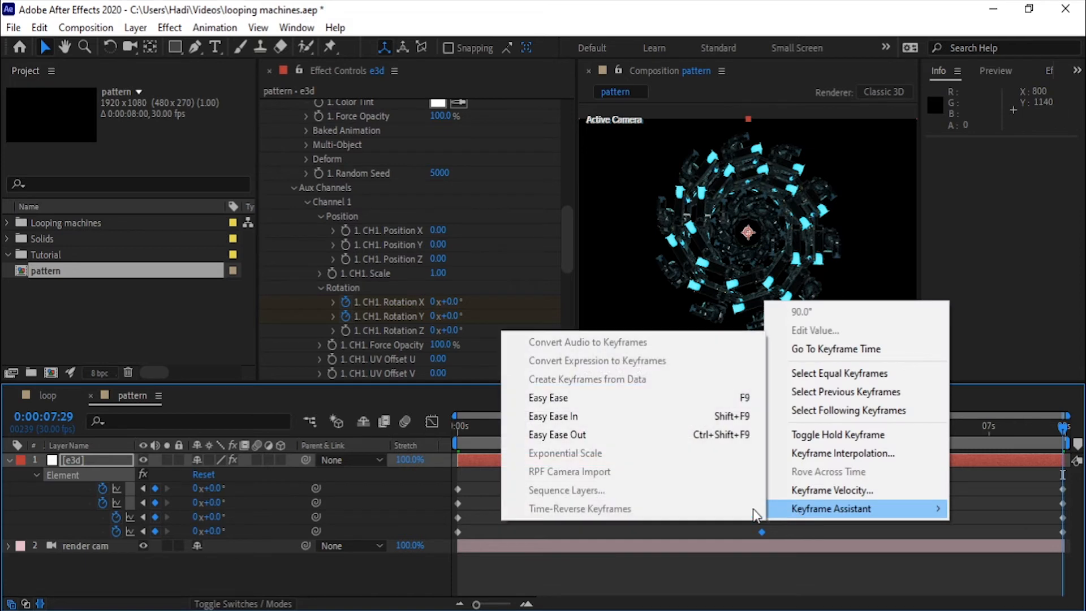
left_click(594, 402)
Step: Apply Easy Ease Out to the four rotation keyframes at the start of the e3d layer
left_click_drag(487, 489, 454, 538)
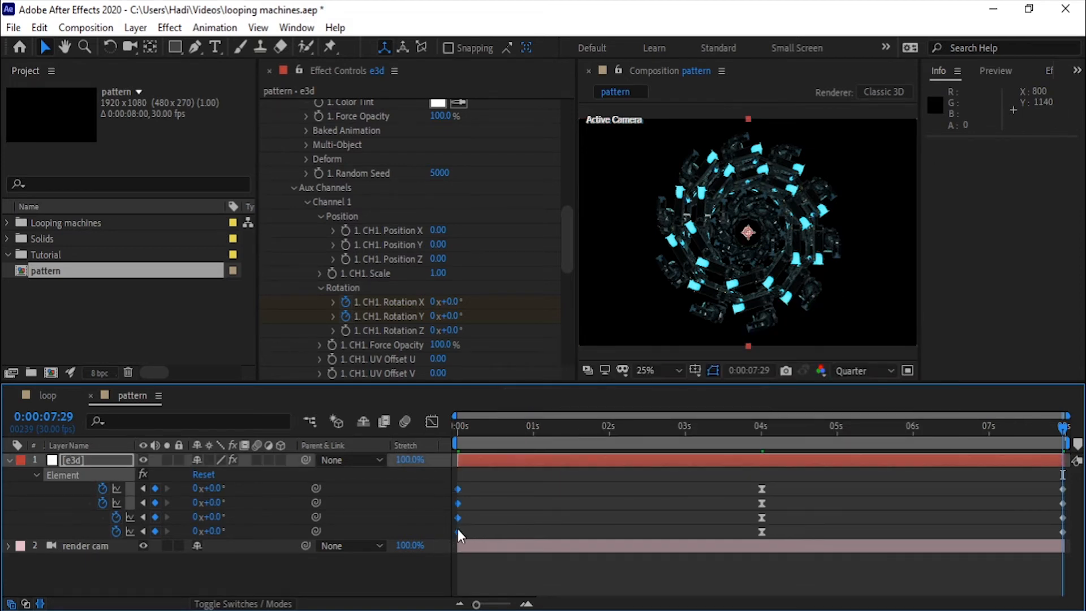
right_click(456, 526)
mouse_move(519, 516)
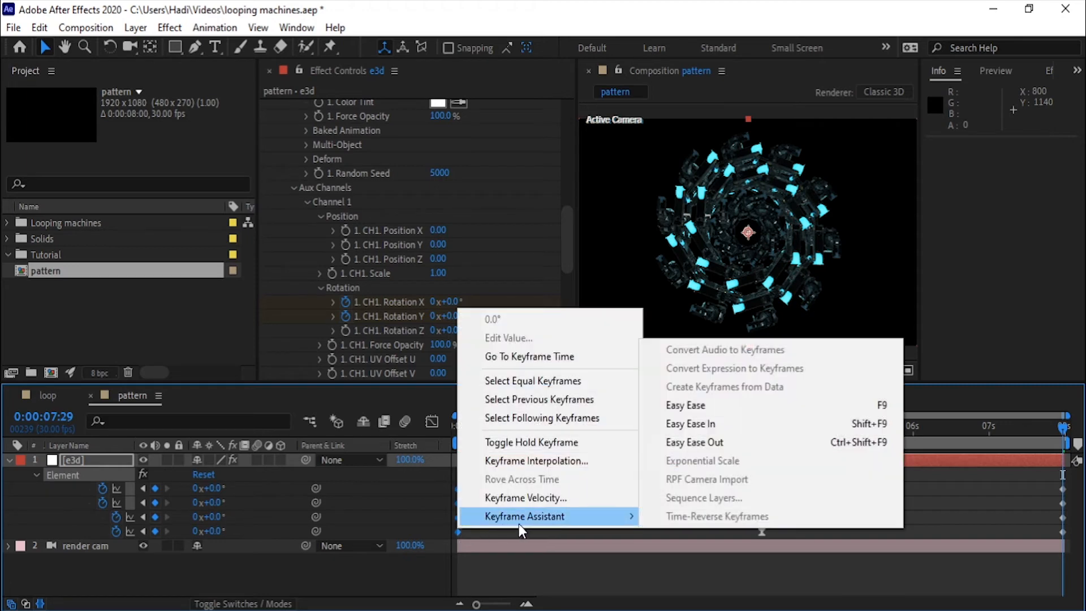
left_click(727, 442)
Step: Apply Easy Ease In to the four rotation keyframes at 0:00:07:29
left_click(1050, 477)
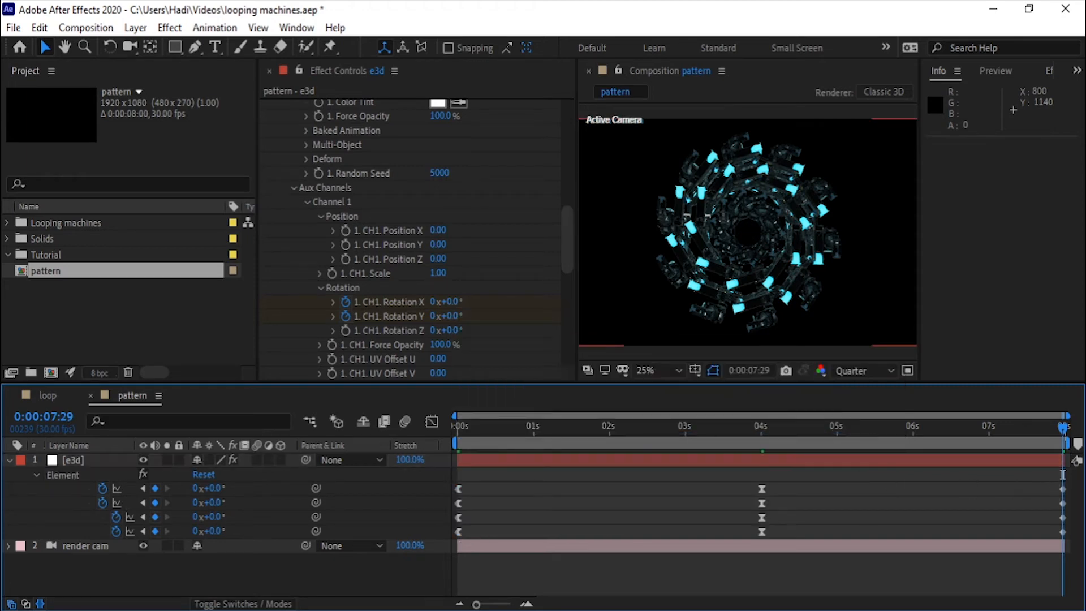
left_click_drag(1066, 475, 1051, 533)
left_click(1057, 529)
left_click_drag(1054, 482, 1071, 540)
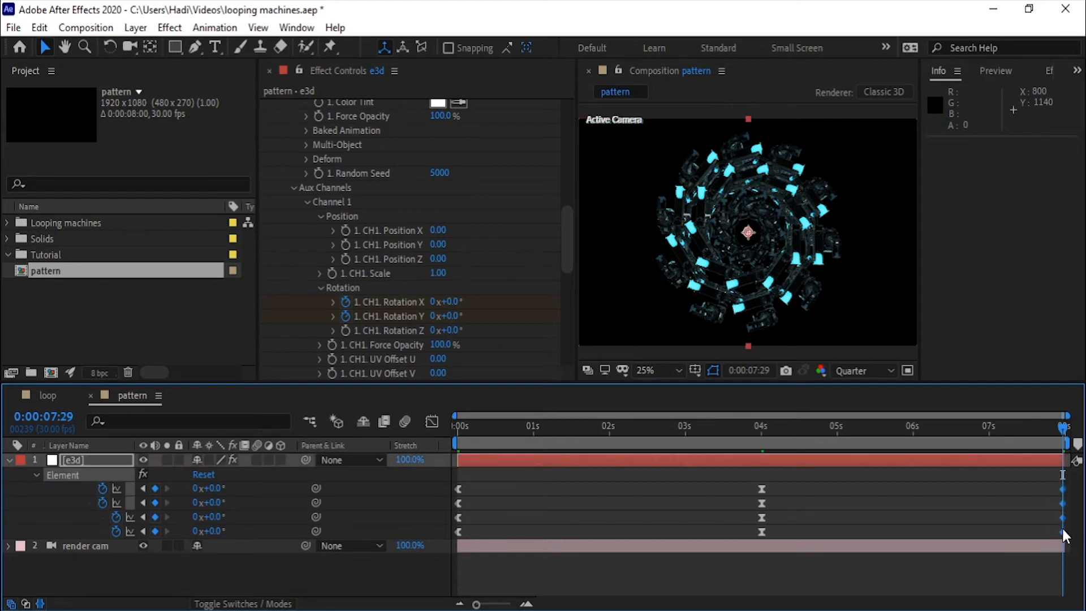
right_click(1063, 532)
mouse_move(983, 515)
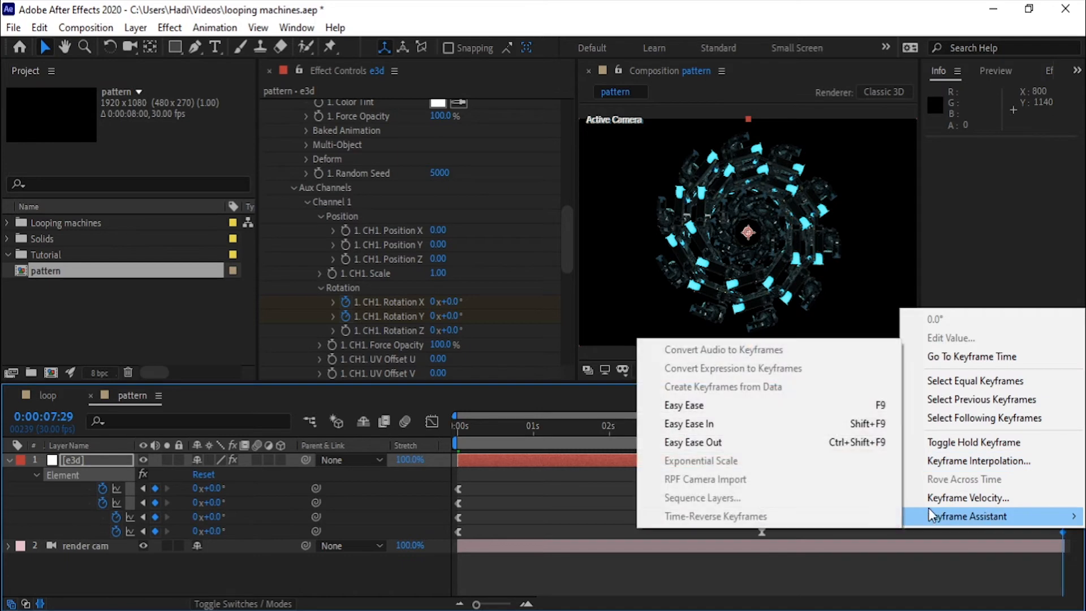
left_click(810, 421)
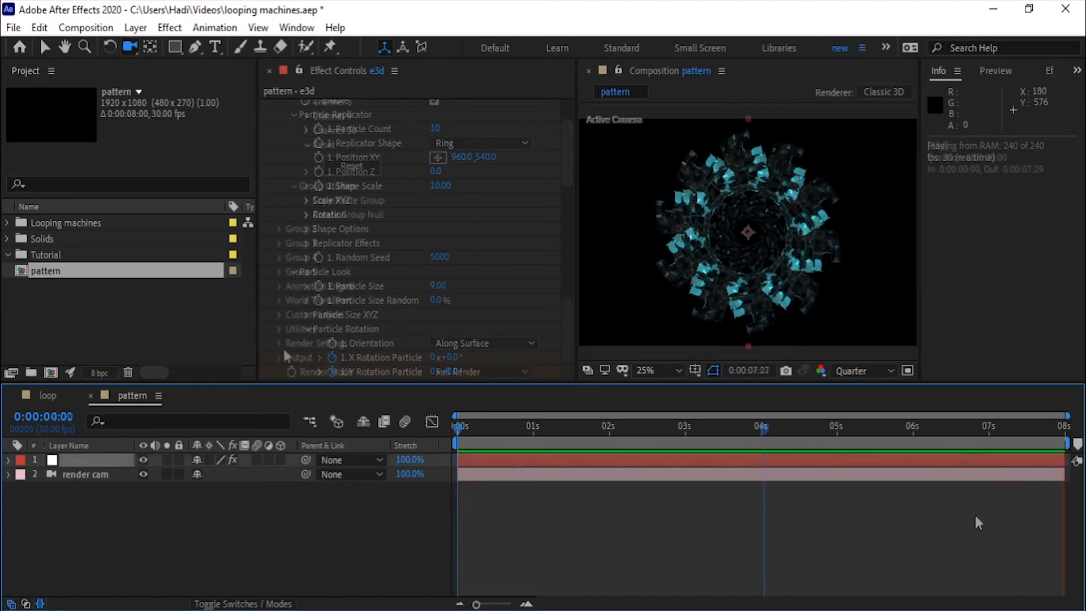
Step: Expand the Element effect's Render Settings and duplicate the e3d layer
left_click(281, 342)
scroll(300, 320, "down", 5)
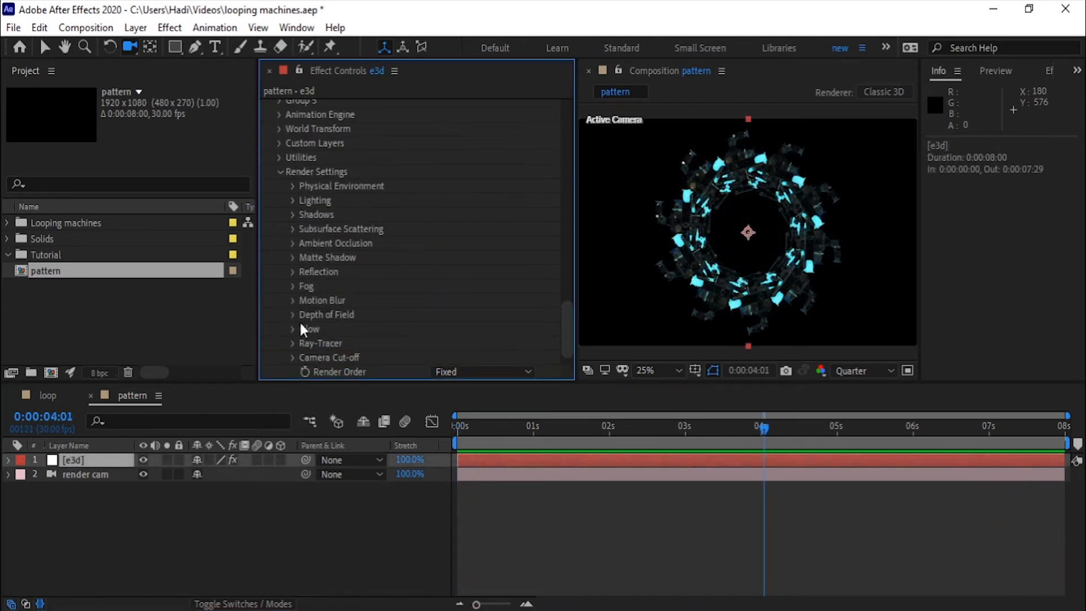
left_click(121, 459)
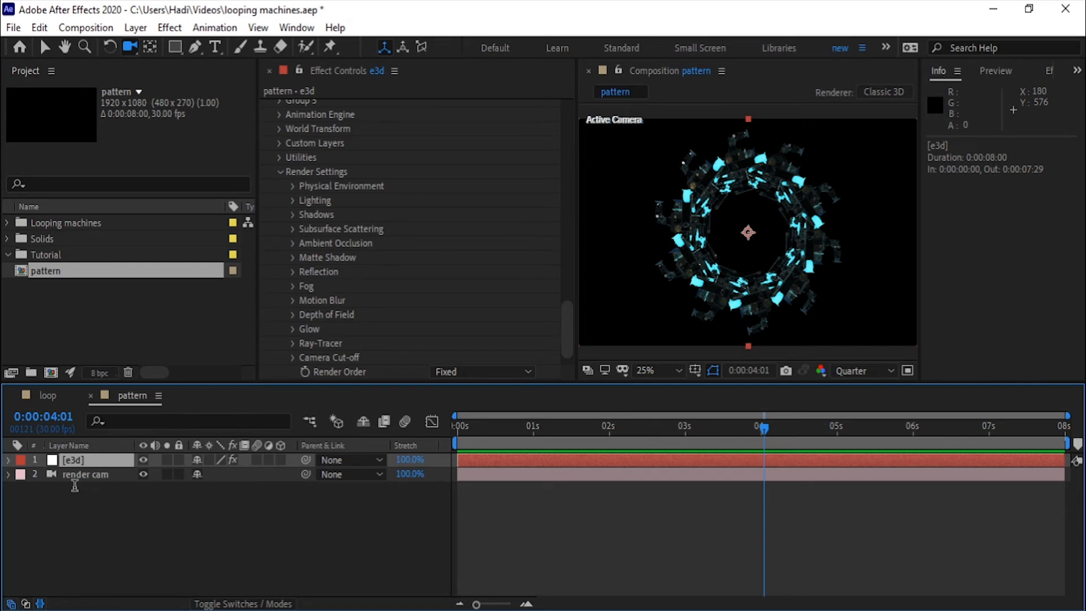
key("ctrl+d")
Step: In the duplicated e3d layer's Render Settings, enable Glow from Illumination with intensity 1.0, radius 1.50 and a cyan tint
scroll(316, 251, "down", 15)
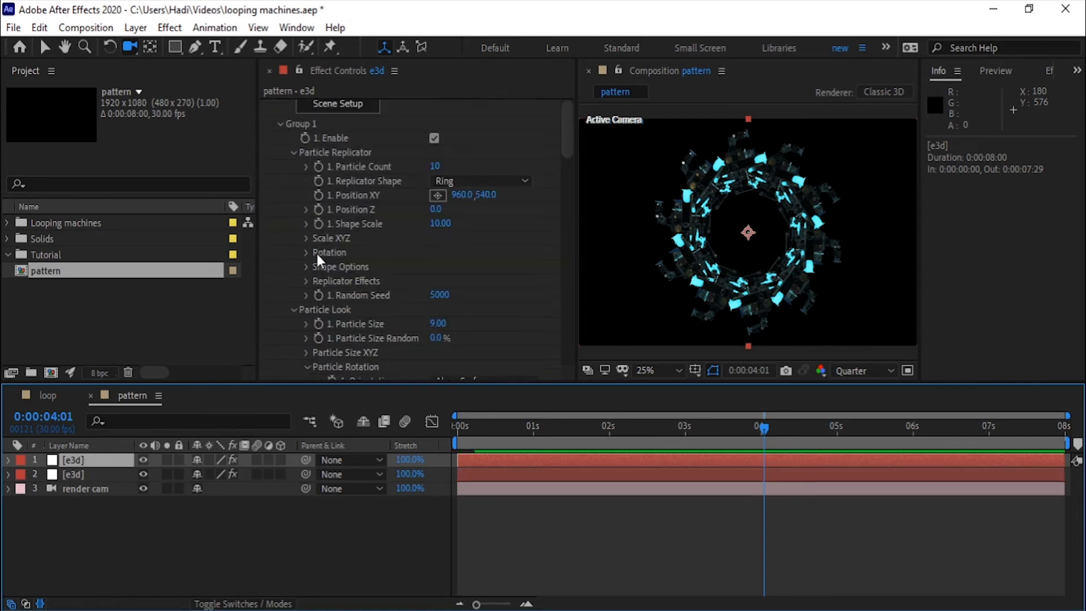
scroll(317, 257, "down", 15)
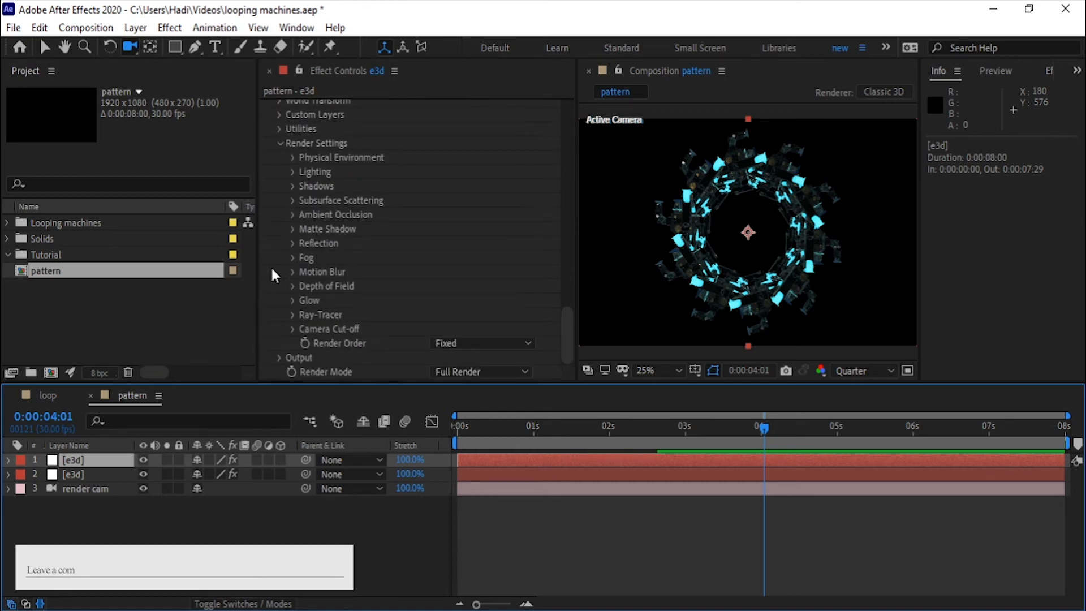
left_click(292, 301)
scroll(301, 297, "down", 5)
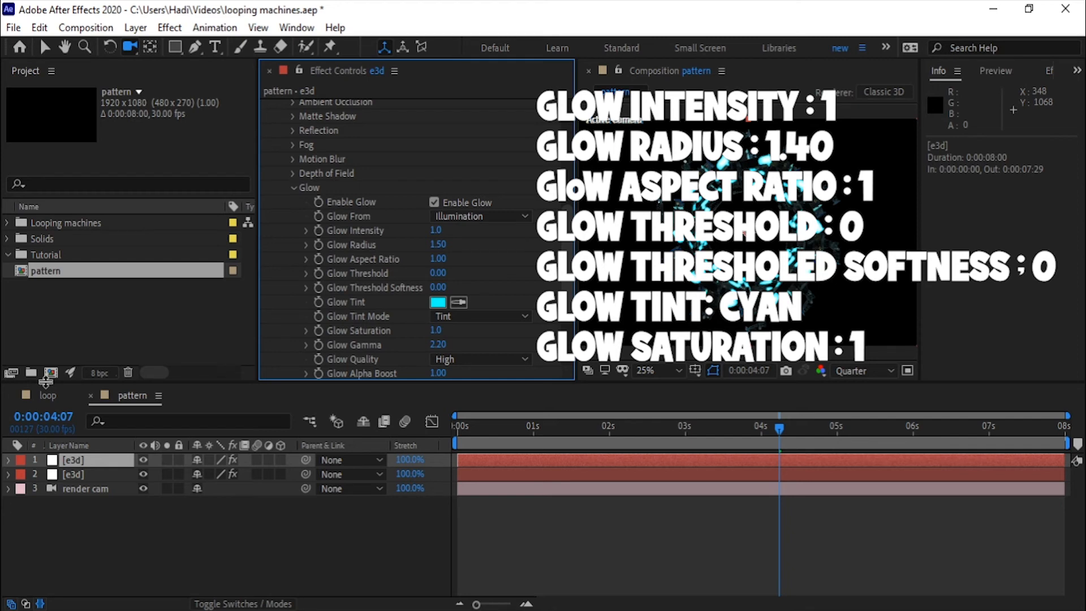
Step: Set the duplicated e3d layer's Element output to show Glow
scroll(490, 146, "down", 10)
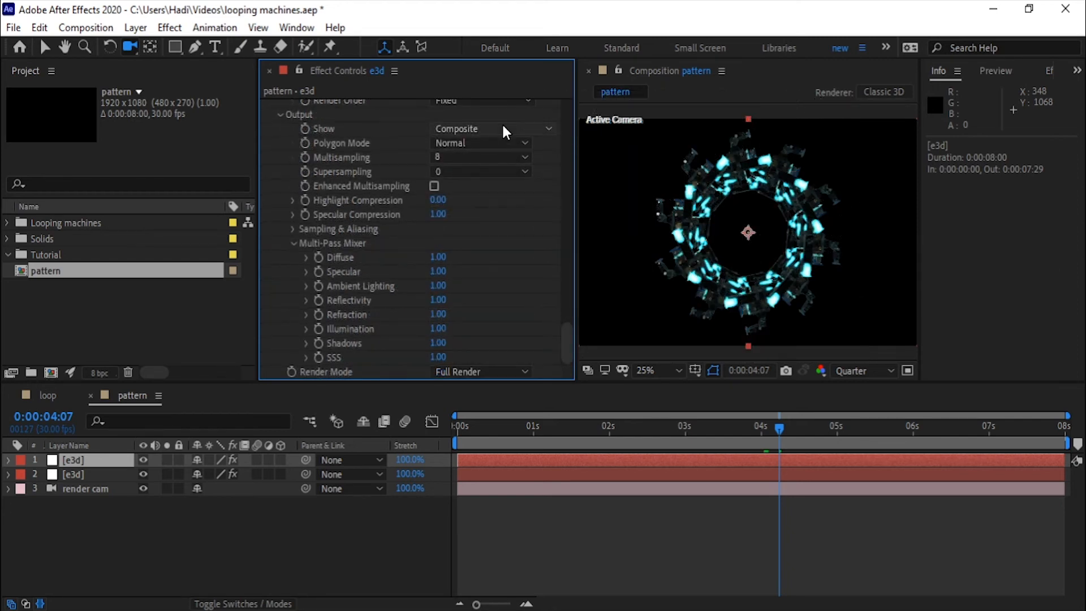
left_click(505, 133)
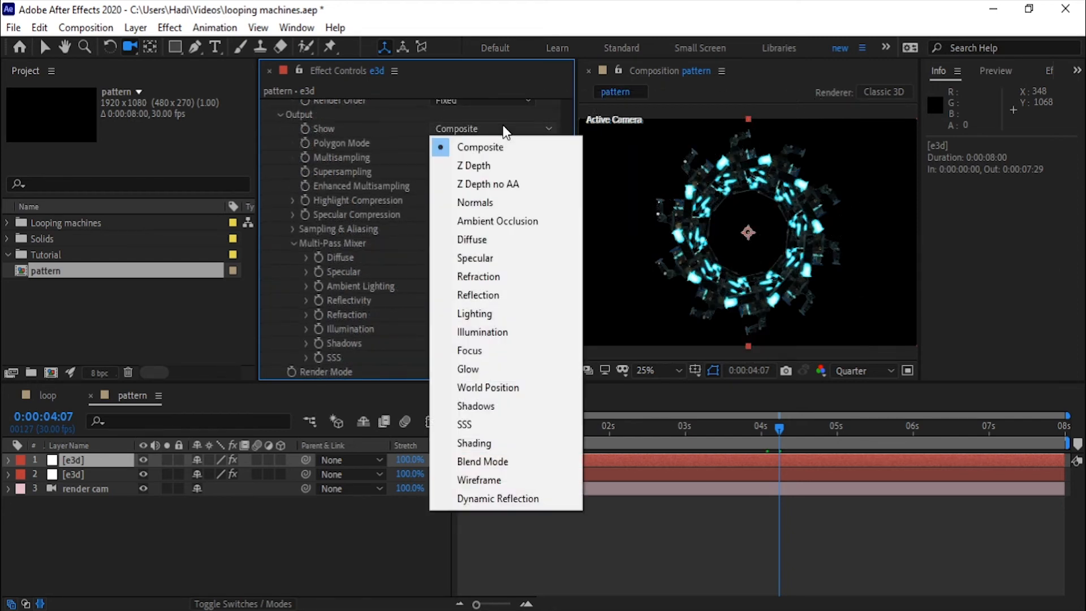
left_click(465, 367)
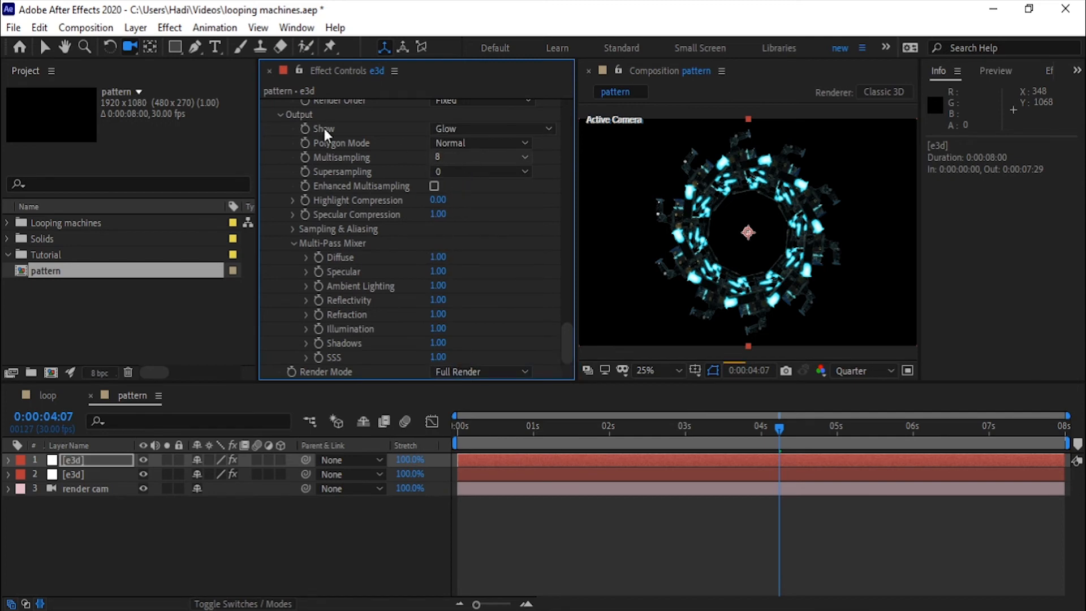
Step: Create a new 1920 × 1080 px solid named bg
left_click(84, 488)
right_click(99, 523)
mouse_move(274, 339)
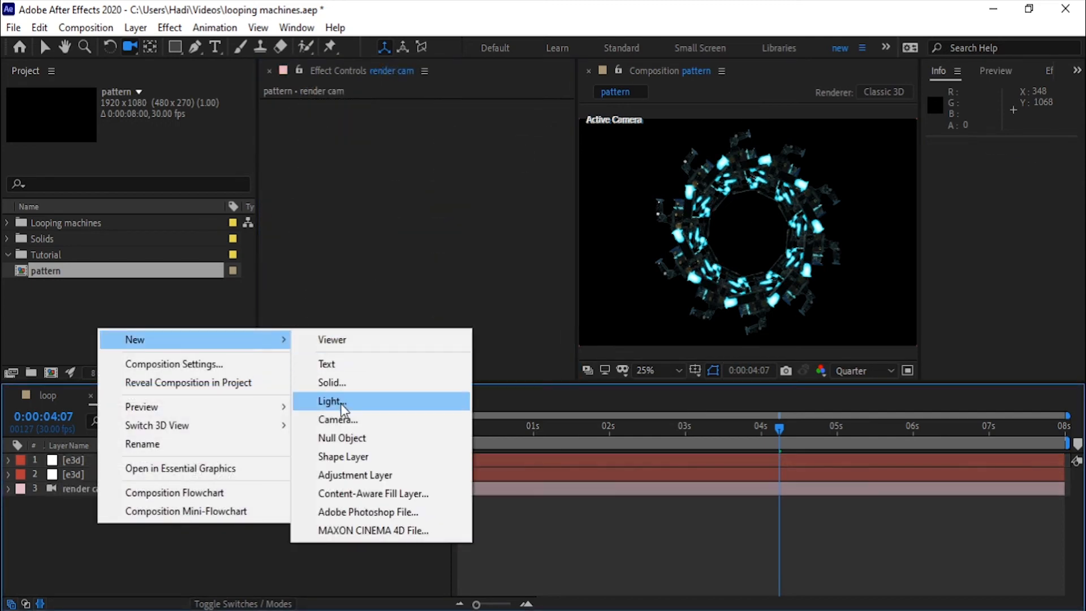
left_click(349, 388)
left_click_drag(524, 175, 383, 190)
type("bg")
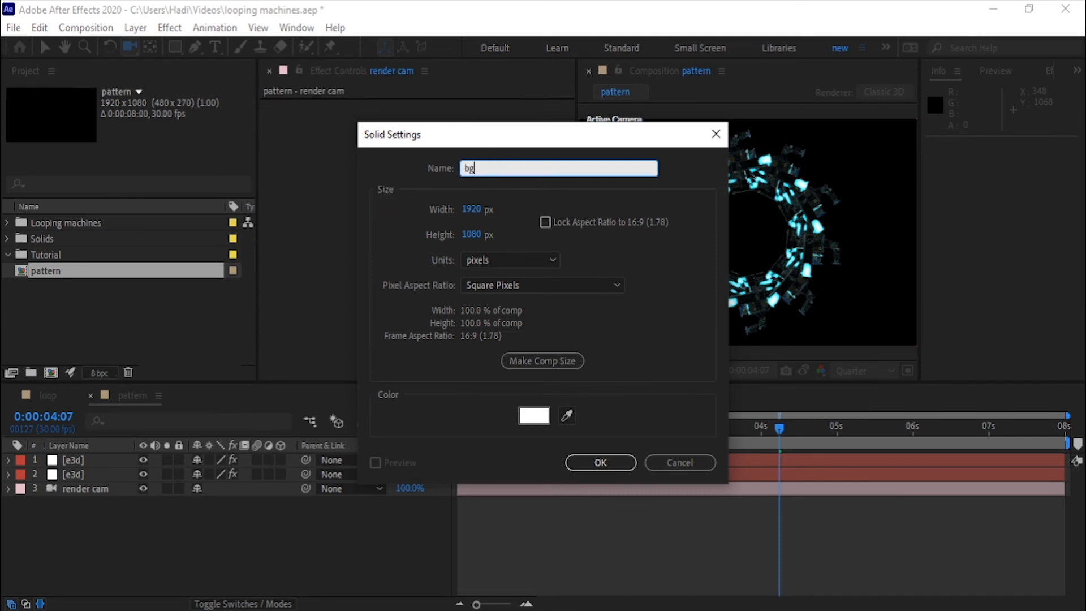
key("Return")
Step: Apply the Gradient Ramp effect to the bg solid
key("ctrl+space")
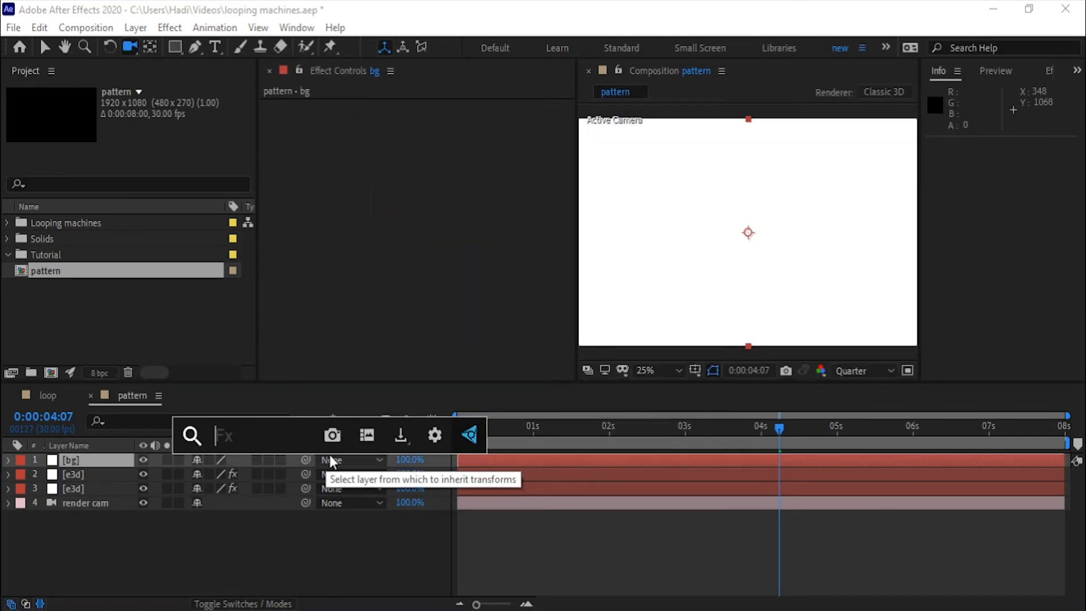
type("gra")
left_click(329, 472)
Step: Reorder the layers so bg is at the bottom of the stack and render cam is on top
left_click_drag(71, 460, 72, 509)
left_click_drag(85, 489, 84, 455)
key("v")
Step: Set the bg Gradient Ramp's start color to cyan and its end color to black
left_click(72, 503)
left_click(438, 134)
left_click(700, 424)
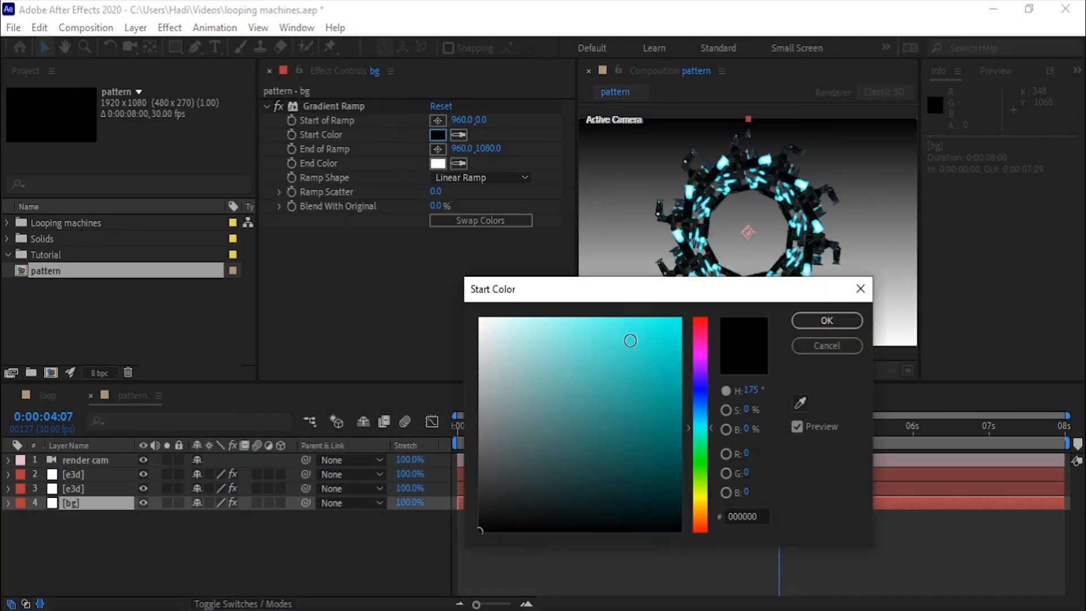
left_click(827, 320)
left_click(439, 163)
left_click(826, 321)
Step: Move the ramp's start point beyond the bg's upper-right corner and its end point to about (64, 1080) near the lower-left corner
left_click(438, 121)
left_click_drag(814, 174, 851, 170)
left_click_drag(748, 288, 659, 289)
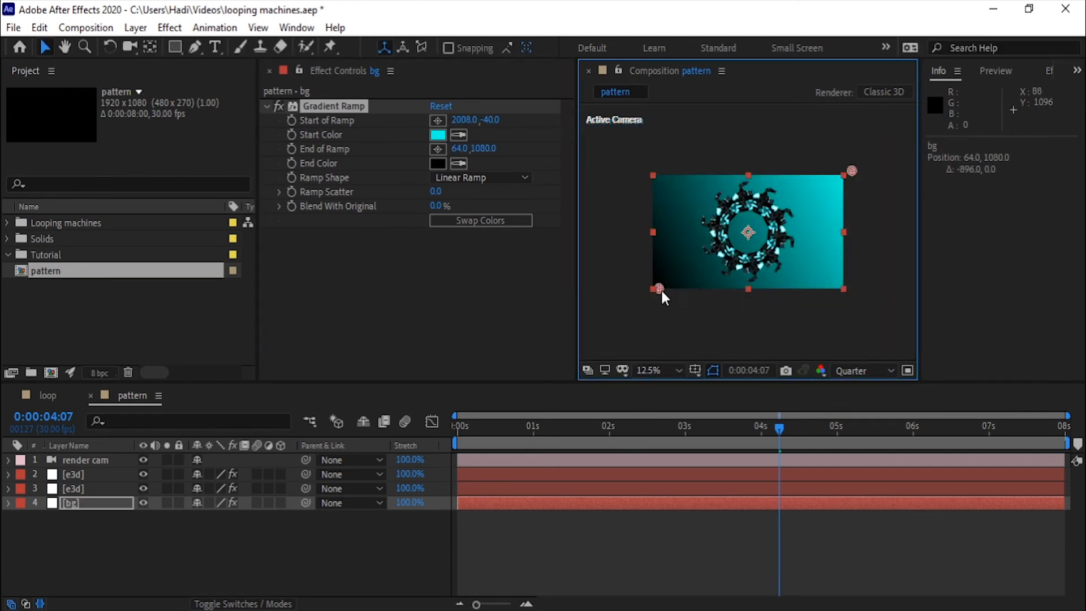
left_click_drag(851, 171, 917, 112)
Step: Change the ramp's start color to blue and move its start point farther out to about (2840, -1336)
left_click(439, 135)
left_click(702, 411)
left_click(827, 320)
scroll(832, 186, "down", 1)
left_click_drag(832, 174, 839, 161)
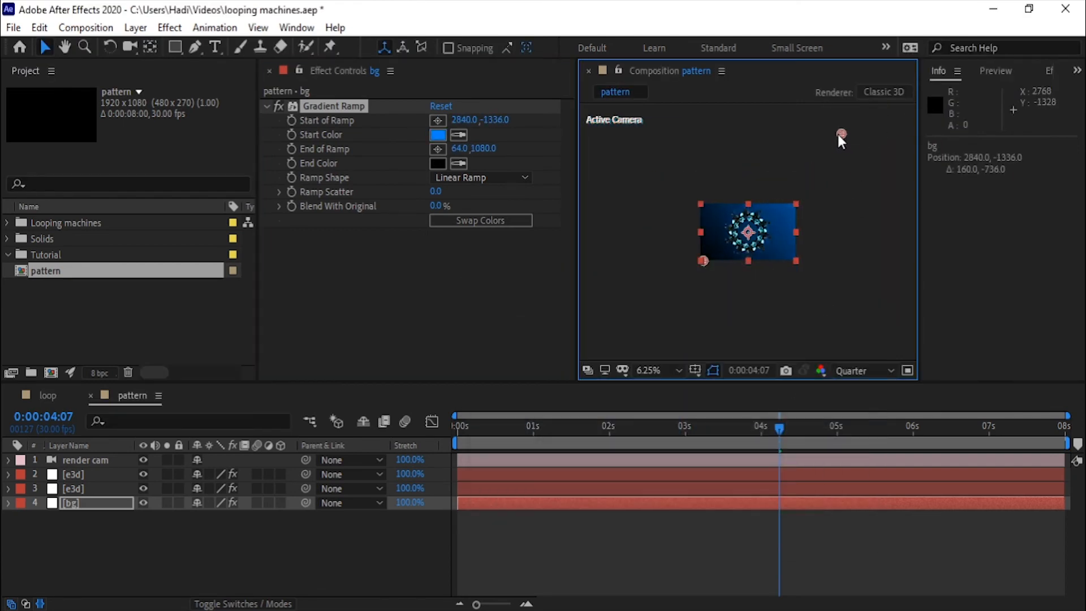
Step: Switch the ramp shape to Radial Ramp and set the start color to a lighter blue
left_click(481, 177)
left_click(471, 215)
left_click(438, 136)
left_click(645, 318)
left_click(827, 320)
scroll(792, 238, "up", 2)
Step: Add a parallel light to the pattern composition
right_click(123, 514)
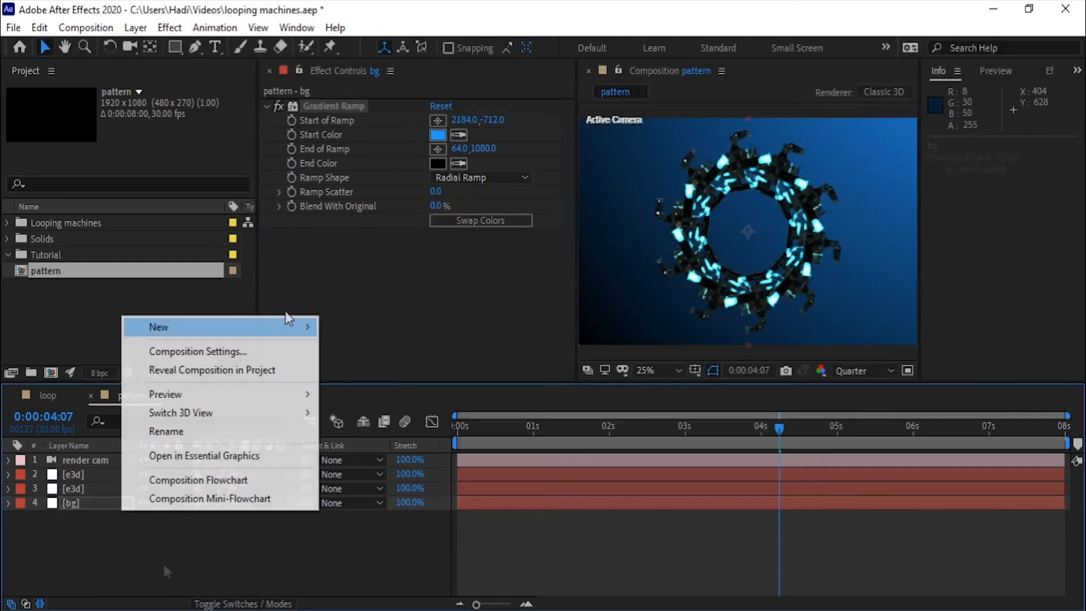
left_click(317, 392)
key("Return")
Step: Widen the composition viewer and split it into two views
left_click_drag(920, 339, 1055, 345)
left_click(1039, 371)
left_click(1024, 388)
Step: Orbit the custom view, reposition the parallel light to shine from the upper right of the ring, and return to a single view
left_click(736, 249)
key("c")
left_click_drag(719, 237, 746, 252)
key("v")
left_click(94, 460)
left_click_drag(737, 164, 712, 142)
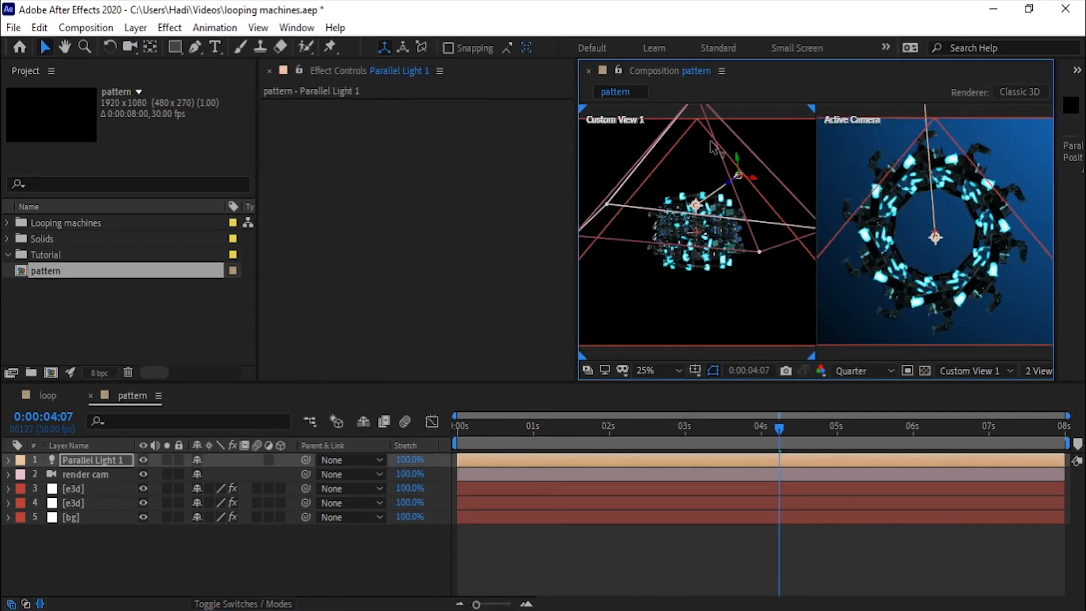
left_click_drag(762, 277, 609, 263)
scroll(996, 192, "down", 1)
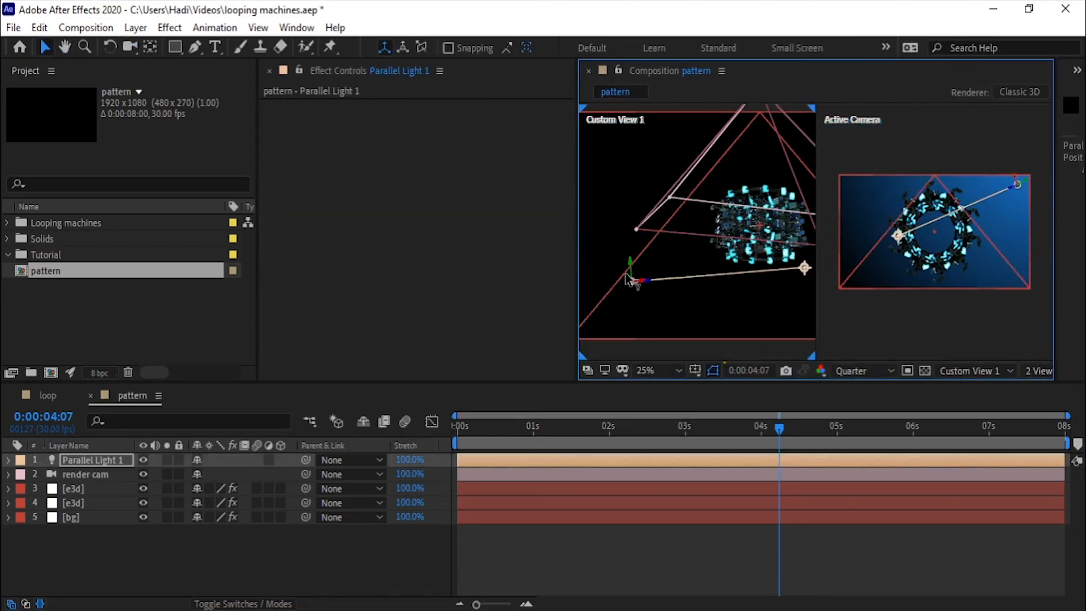
left_click(1040, 371)
left_click(1024, 388)
Step: Add a new adjustment layer on top of the pattern composition
right_click(136, 542)
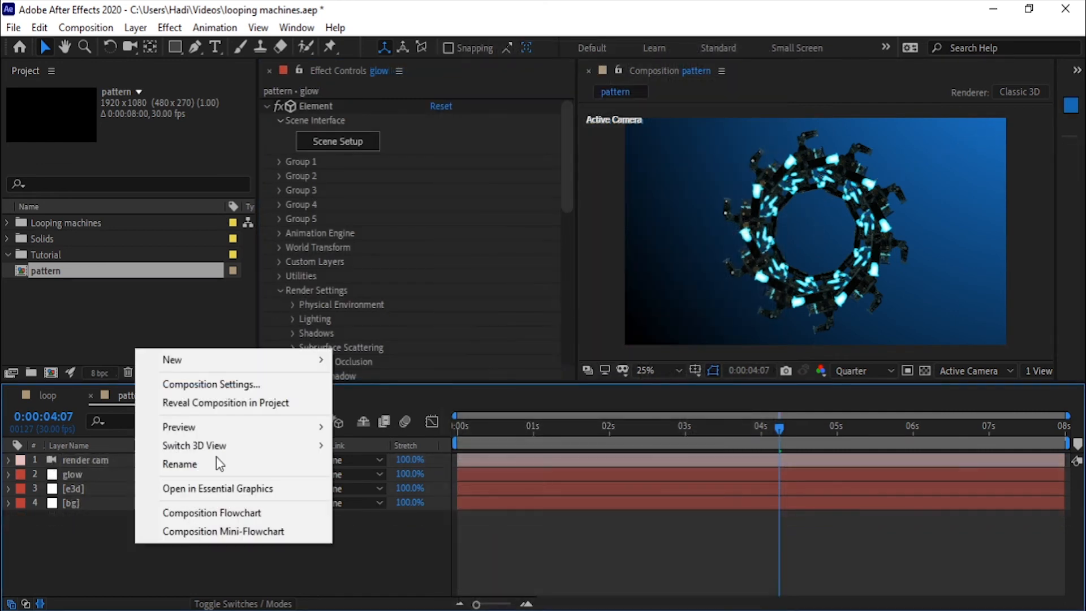
mouse_move(226, 360)
left_click(415, 496)
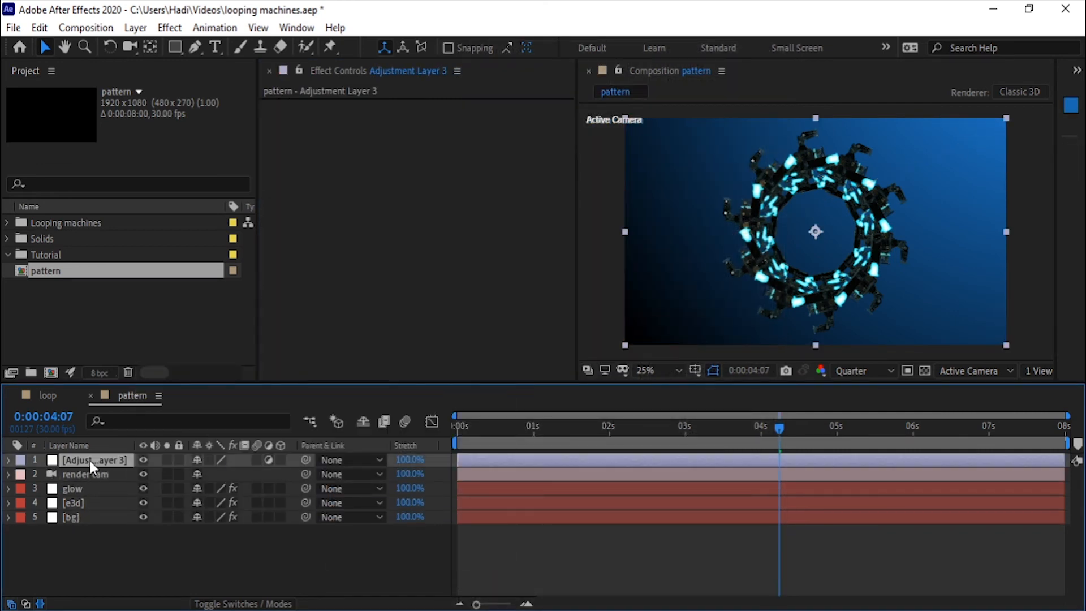